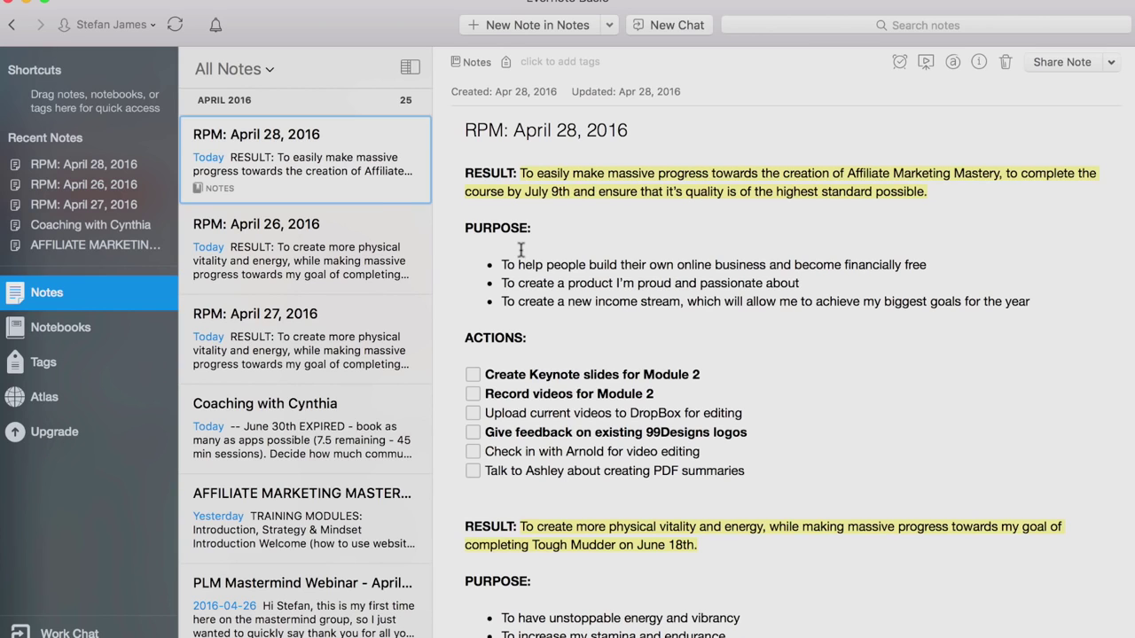
scroll(522, 249, "down", 2)
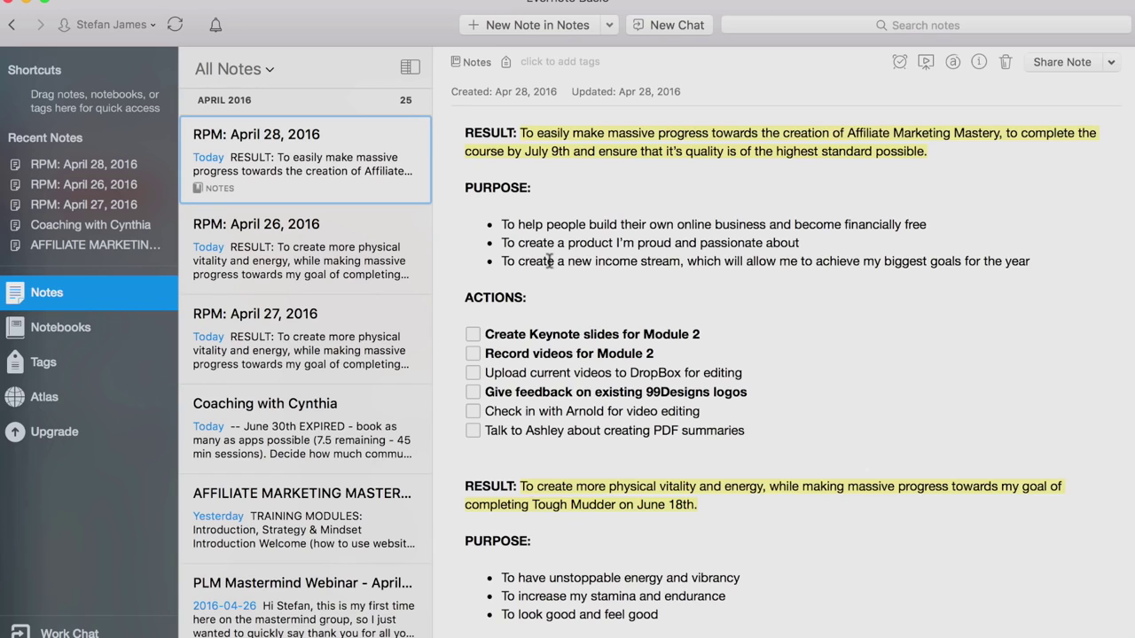
scroll(550, 261, "up", 2)
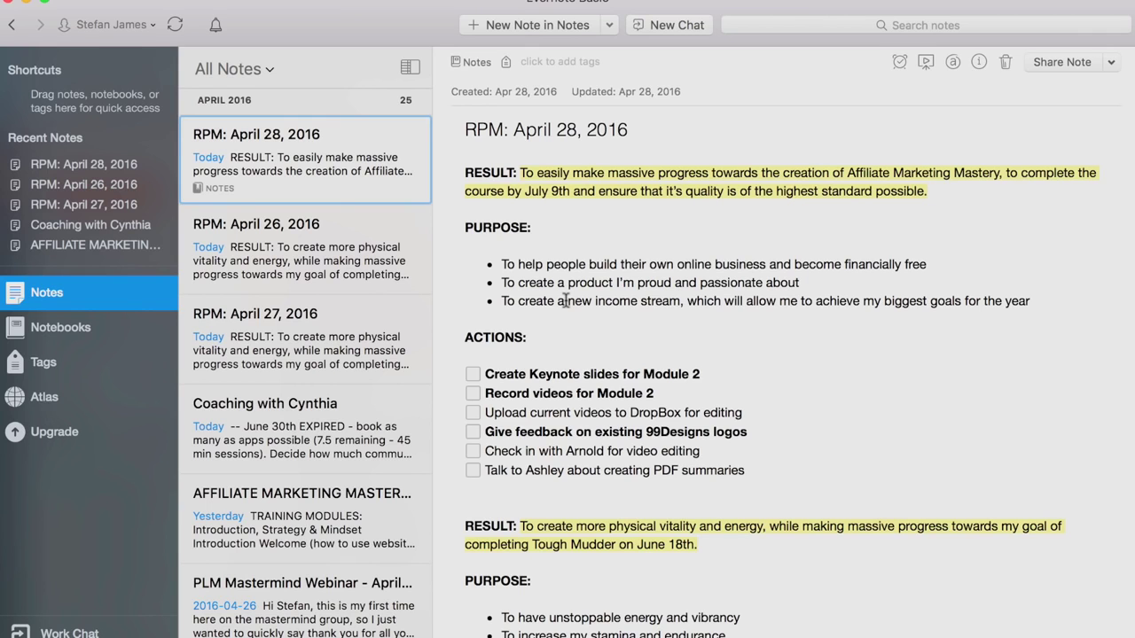
scroll(567, 373, "down", 3)
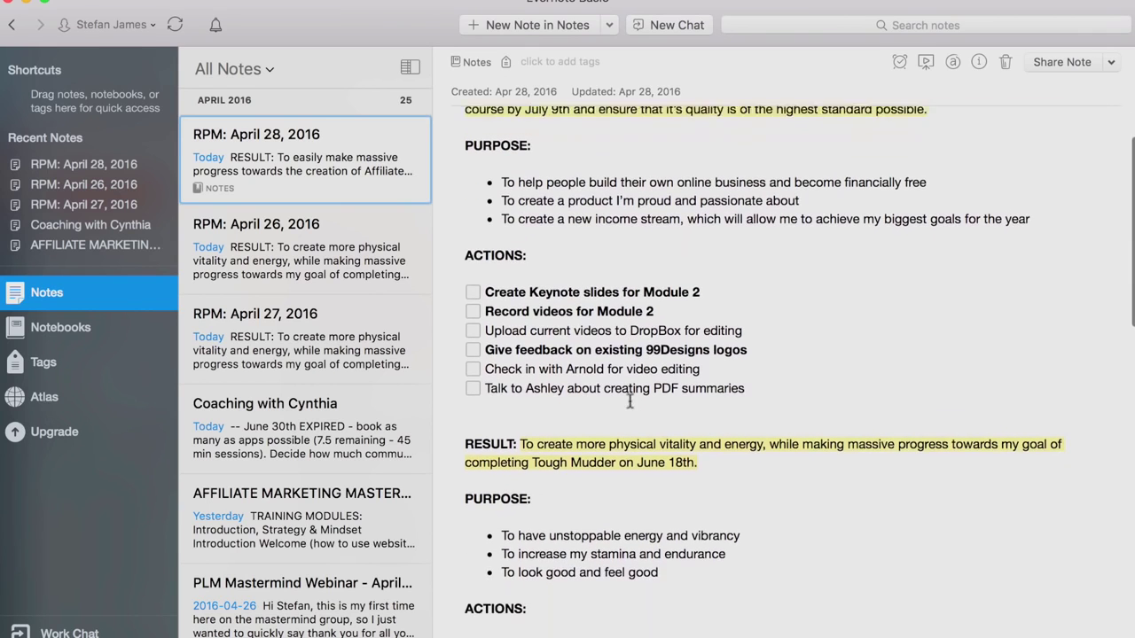
scroll(577, 256, "up", 3)
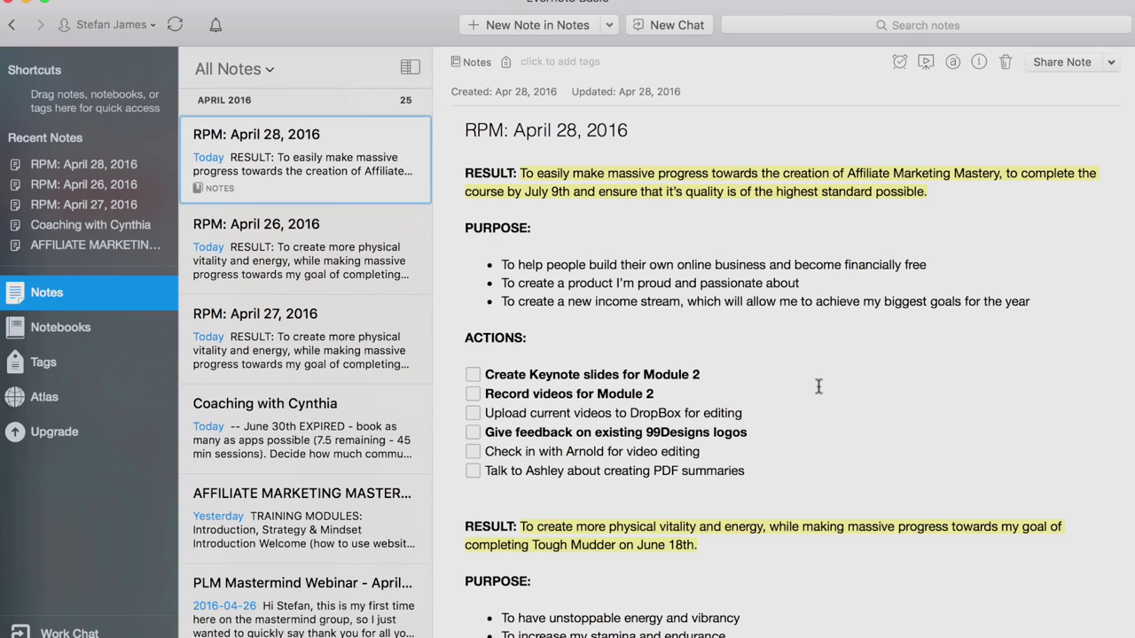
scroll(798, 410, "down", 1)
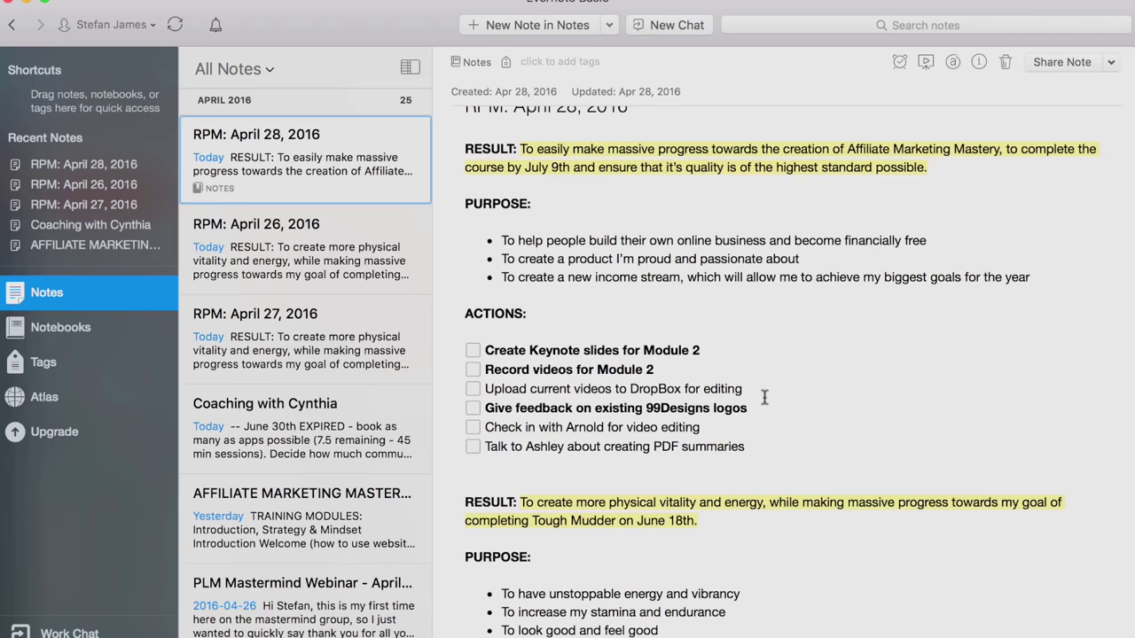
left_click_drag(723, 353, 477, 352)
left_click(571, 370)
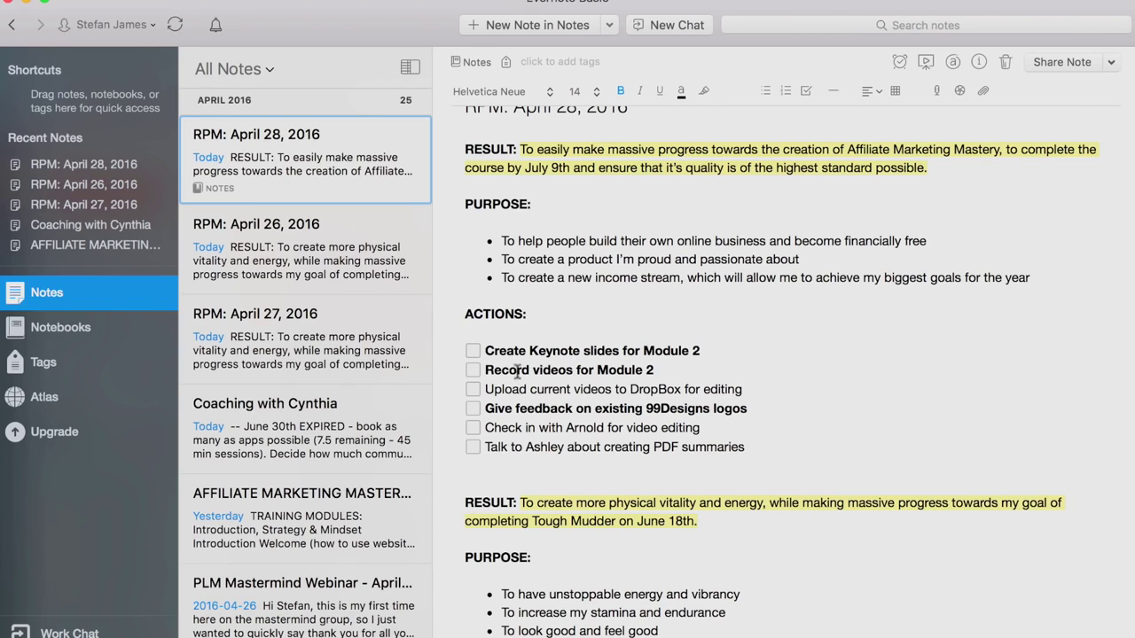
scroll(708, 368, "down", 1)
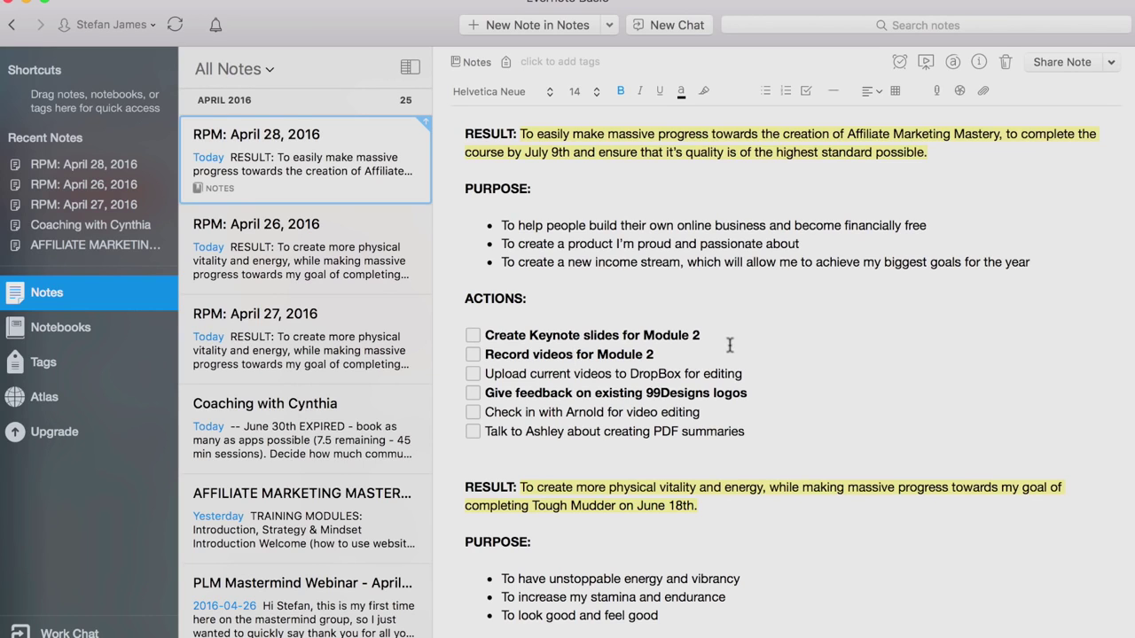
left_click_drag(727, 337, 492, 338)
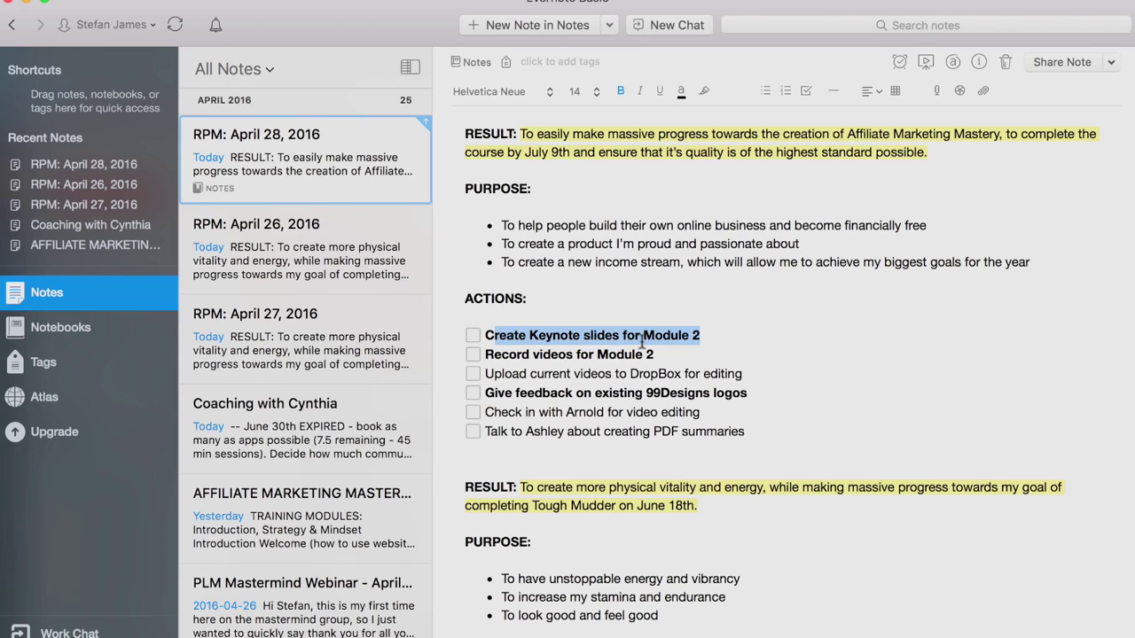
left_click(669, 372)
scroll(668, 373, "up", 2)
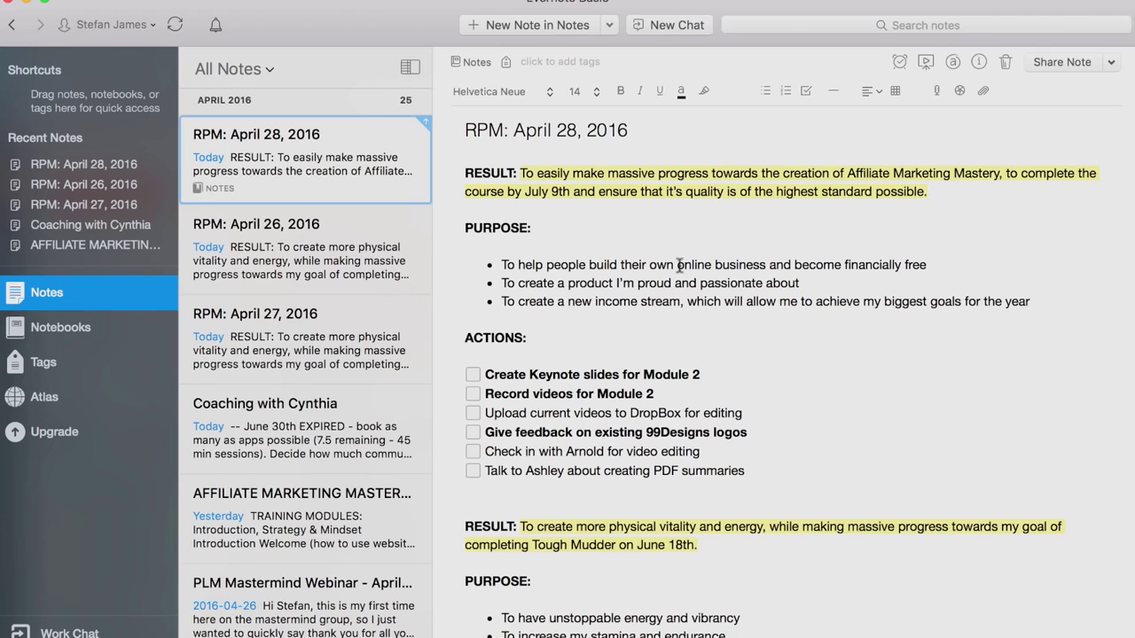
left_click(764, 465)
key("Return")
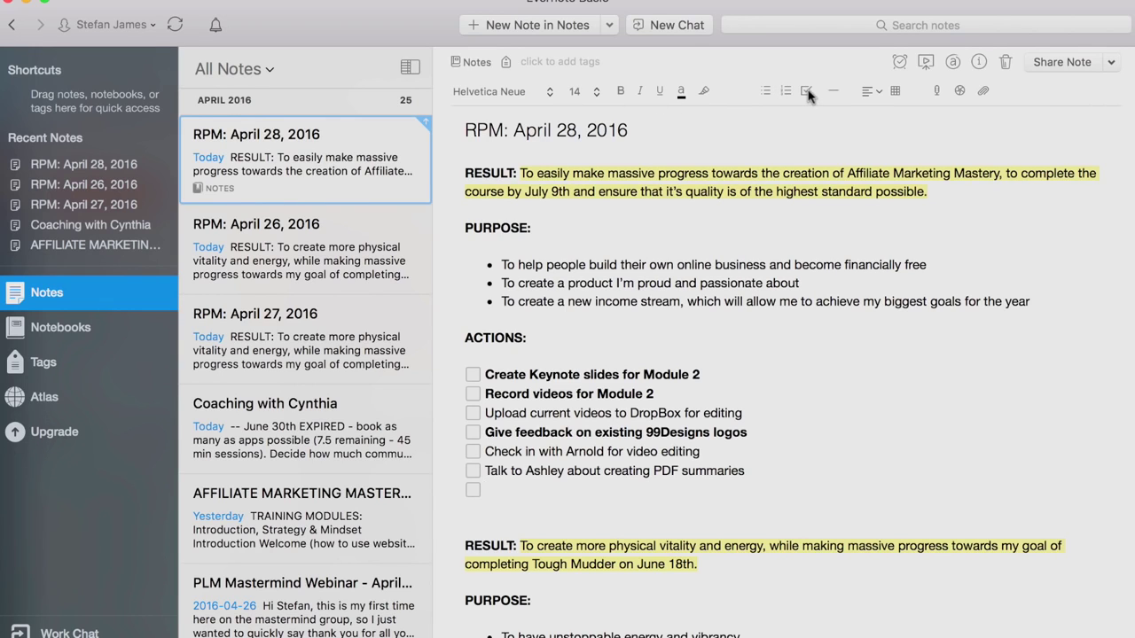
key("BackSpace")
key("BackSpace")
scroll(703, 328, "down", 2)
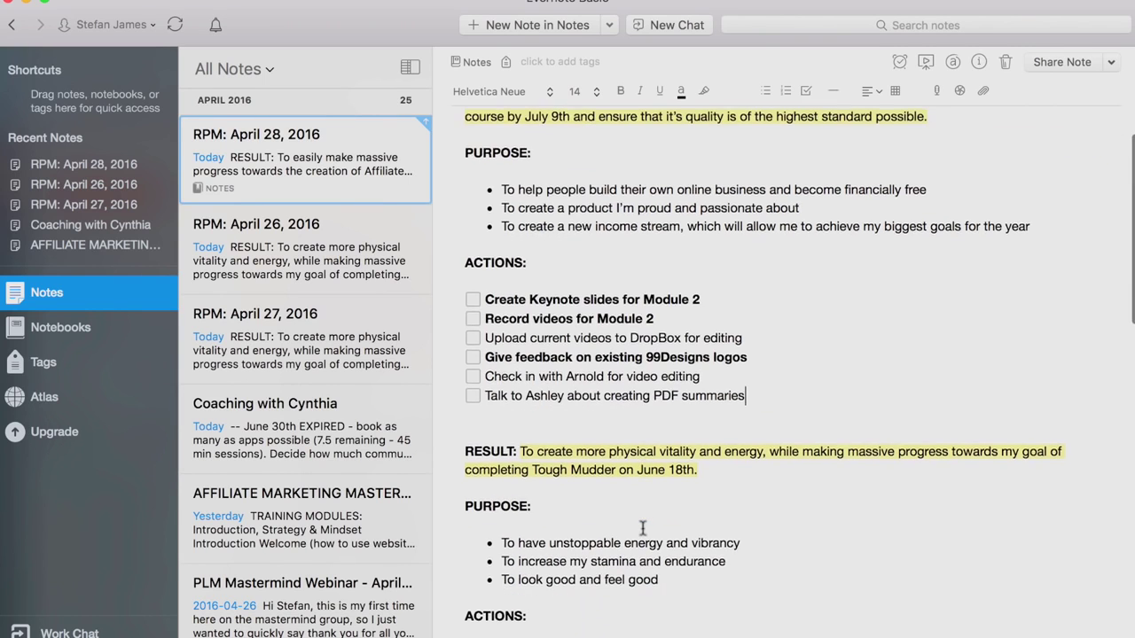
scroll(704, 328, "up", 2)
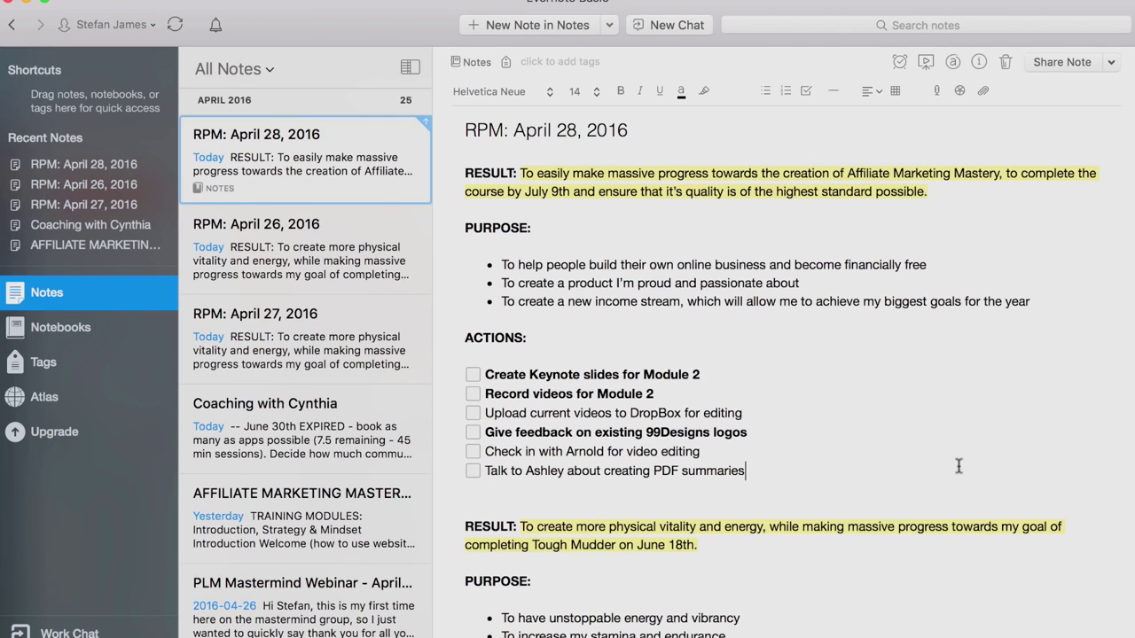
scroll(879, 510, "down", 1)
Step: Scroll down to the Tough Mudder RESULT section and its six-task ACTIONS checklist
scroll(879, 511, "up", 1)
scroll(802, 541, "down", 2)
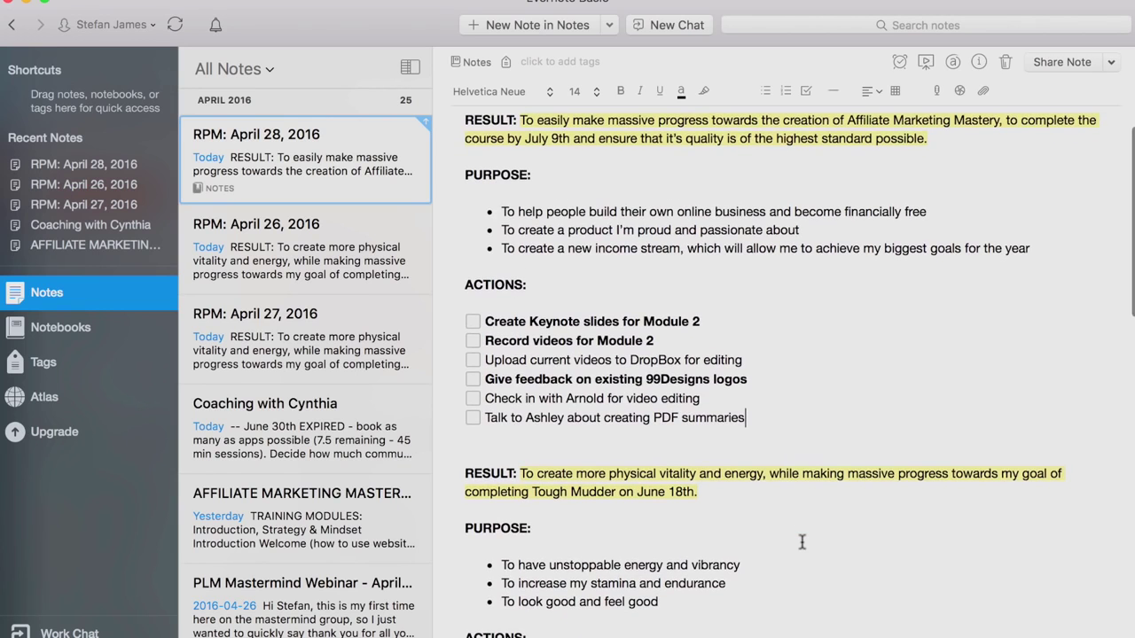
scroll(802, 542, "down", 6)
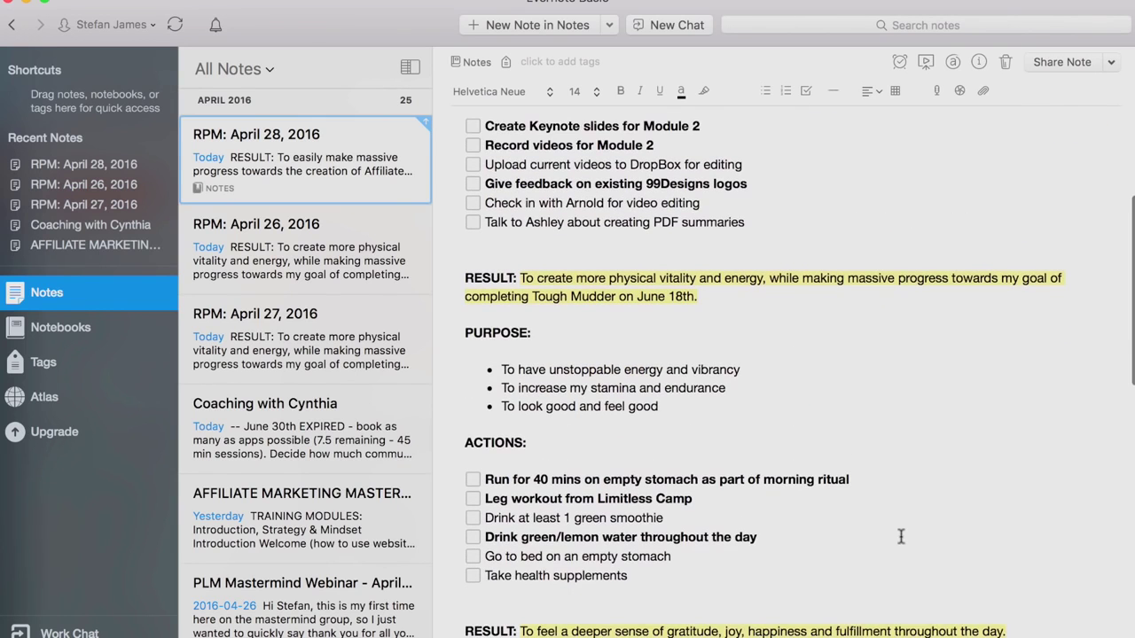
scroll(901, 536, "down", 4)
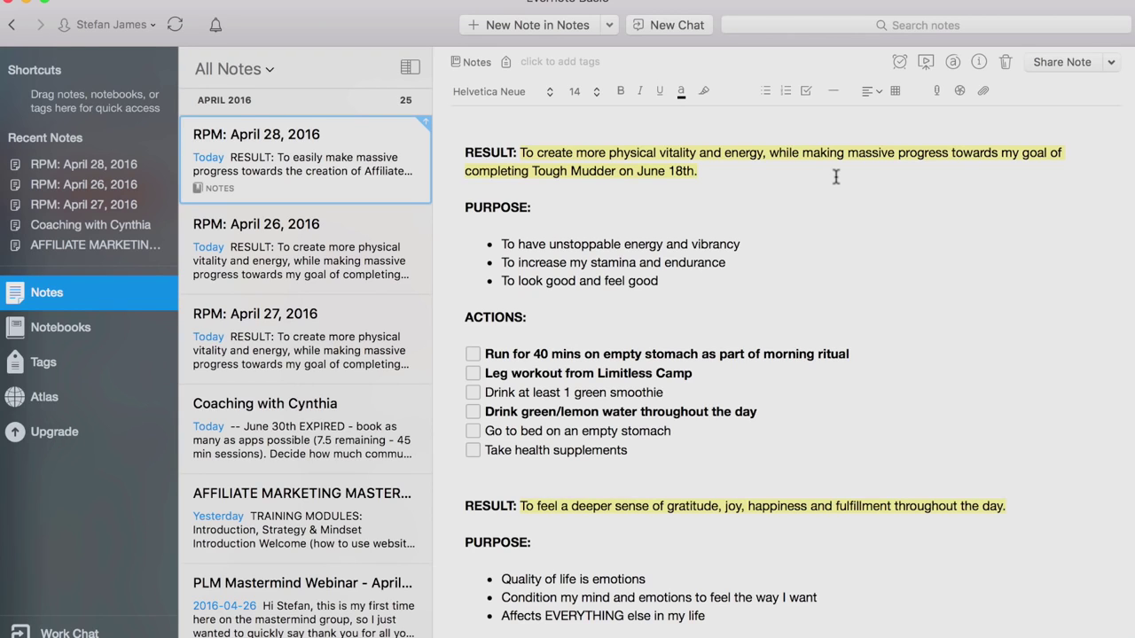
left_click(473, 354)
scroll(738, 410, "down", 1)
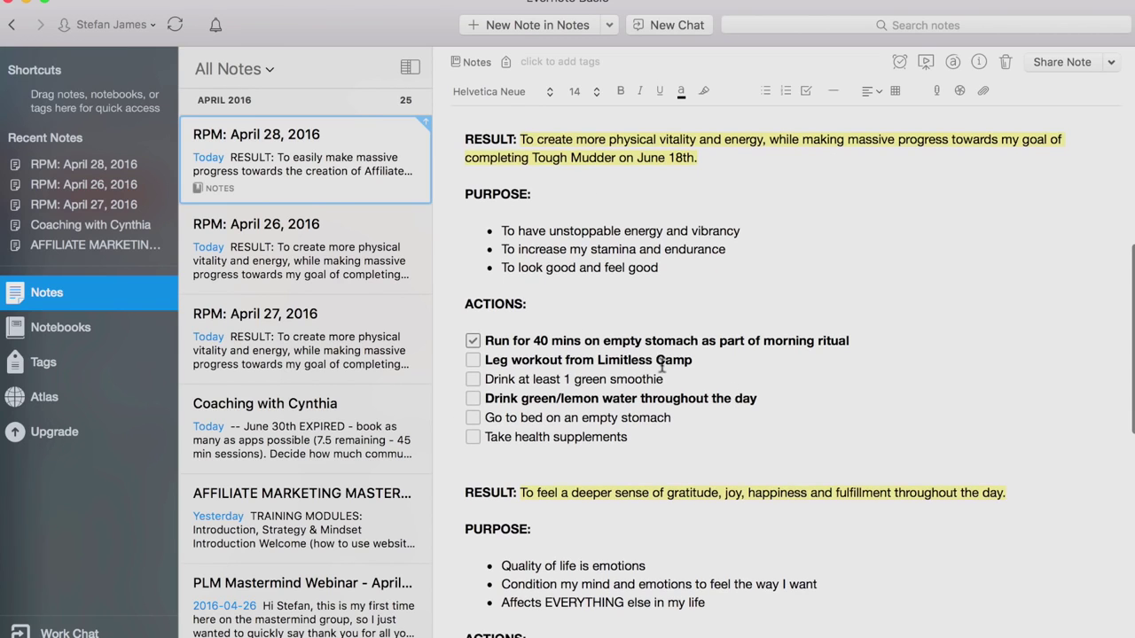
left_click(473, 379)
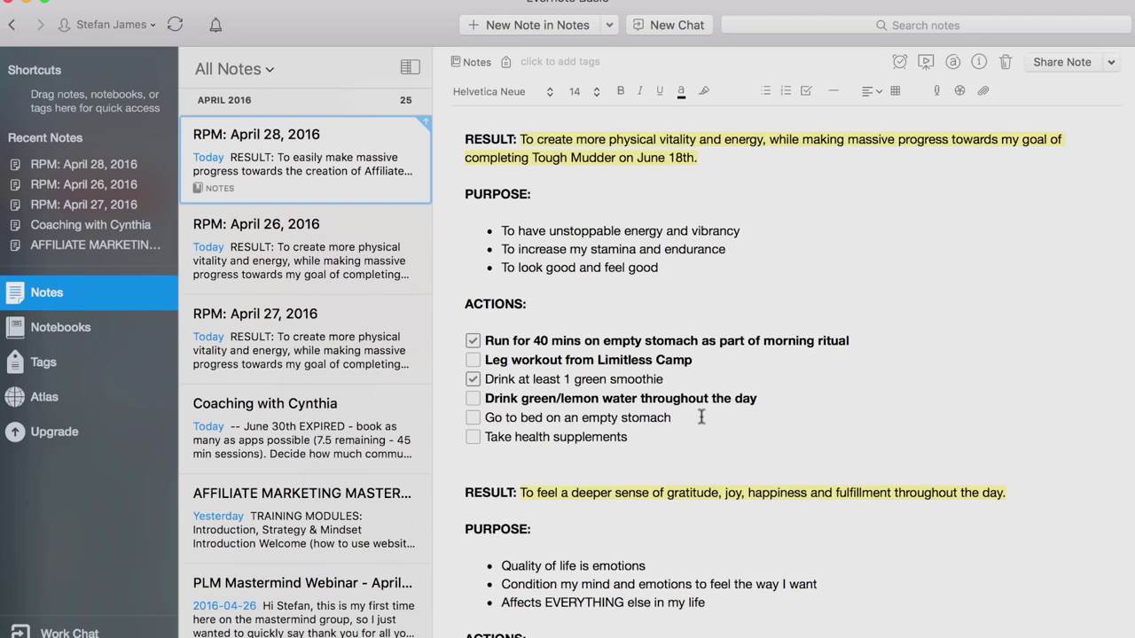
left_click_drag(770, 400, 484, 397)
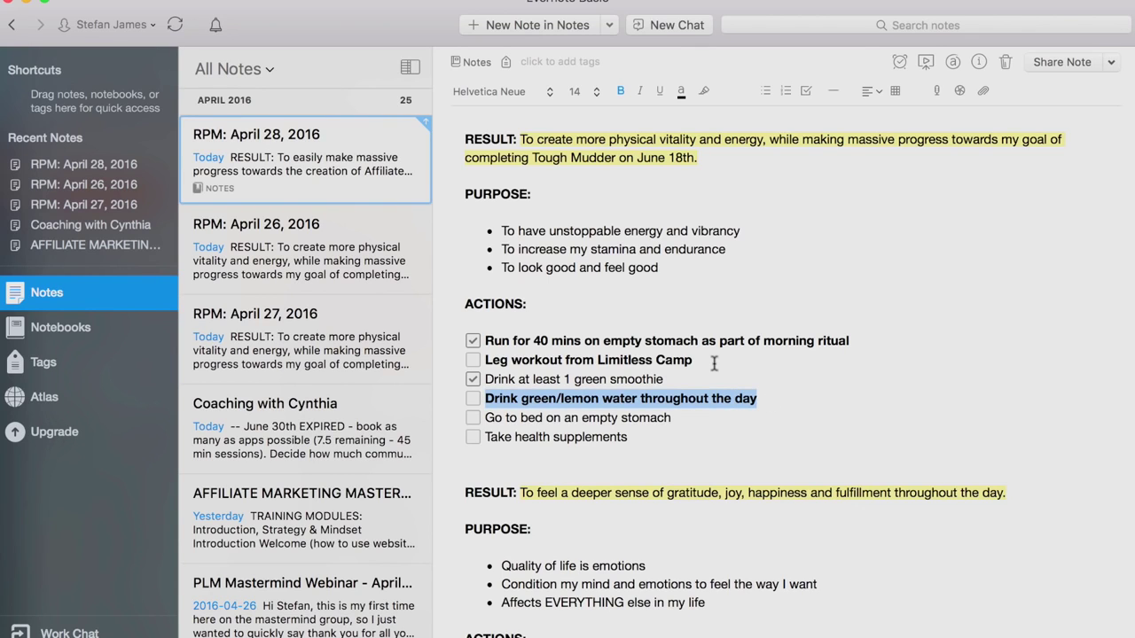
scroll(714, 364, "up", 2)
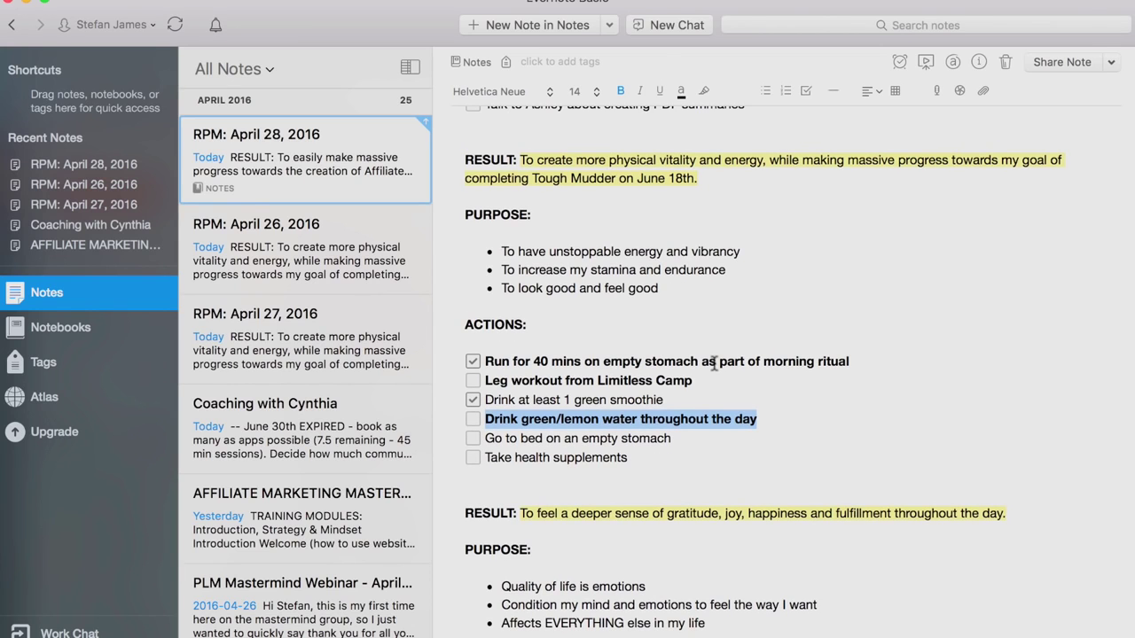
scroll(713, 364, "up", 4)
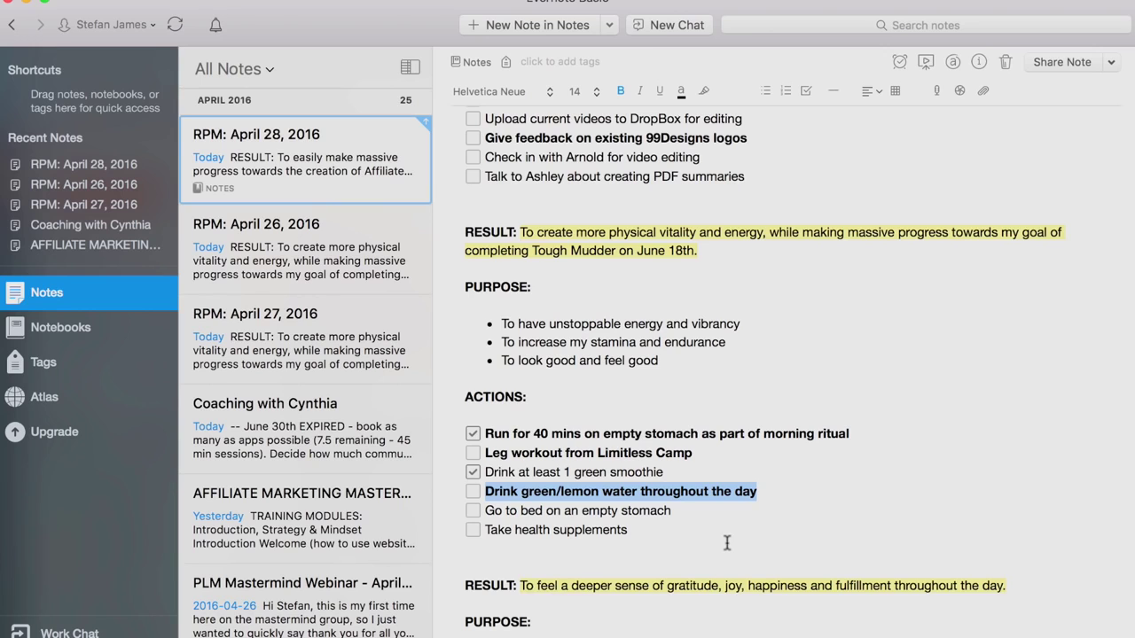
left_click_drag(697, 542, 452, 229)
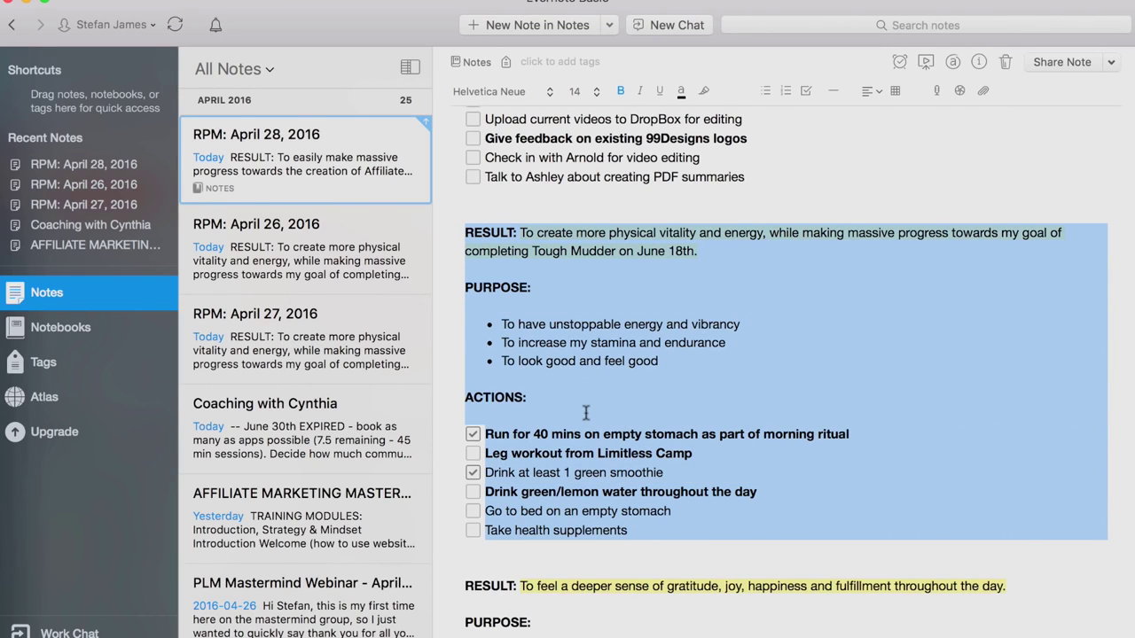
left_click(688, 358)
left_click_drag(674, 366, 500, 321)
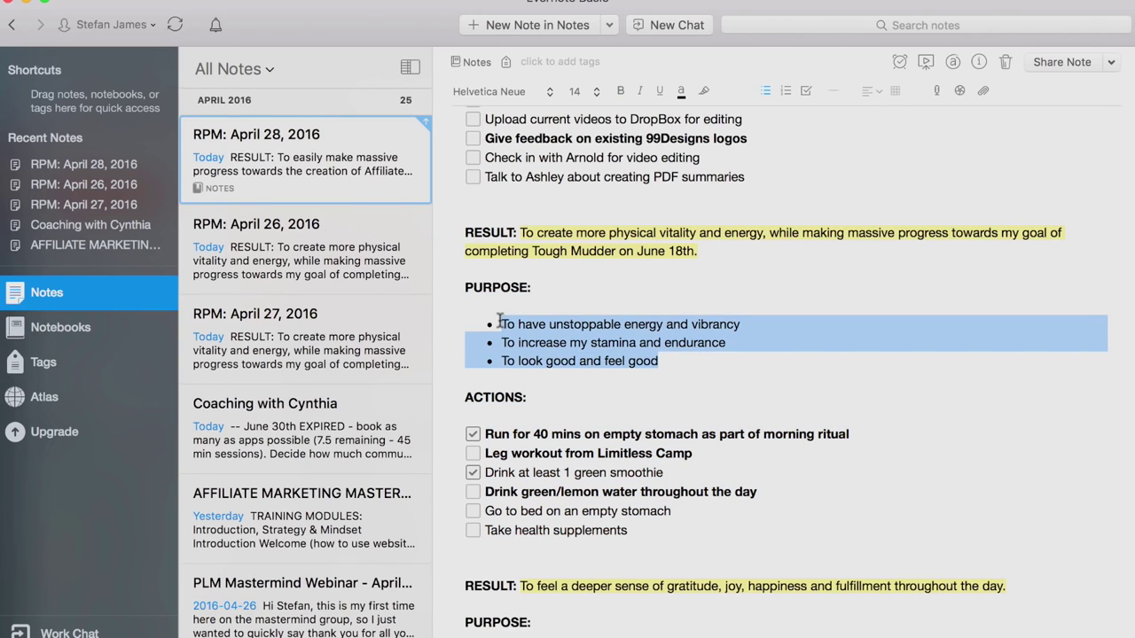
left_click(547, 326)
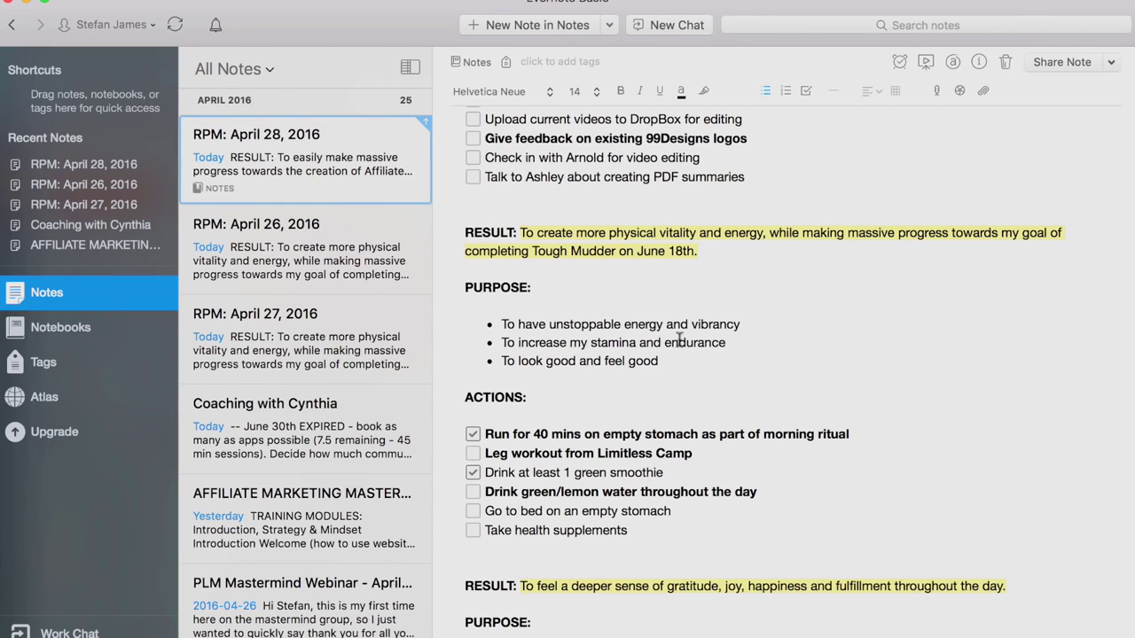
scroll(739, 479, "down", 2)
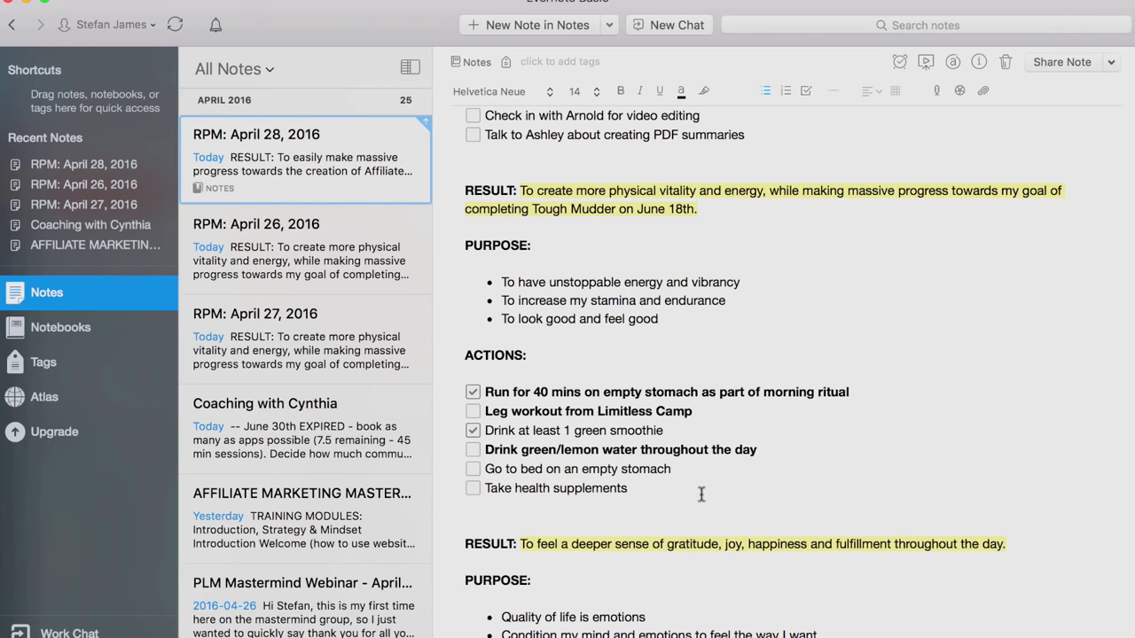
scroll(702, 494, "down", 2)
scroll(701, 494, "down", 5)
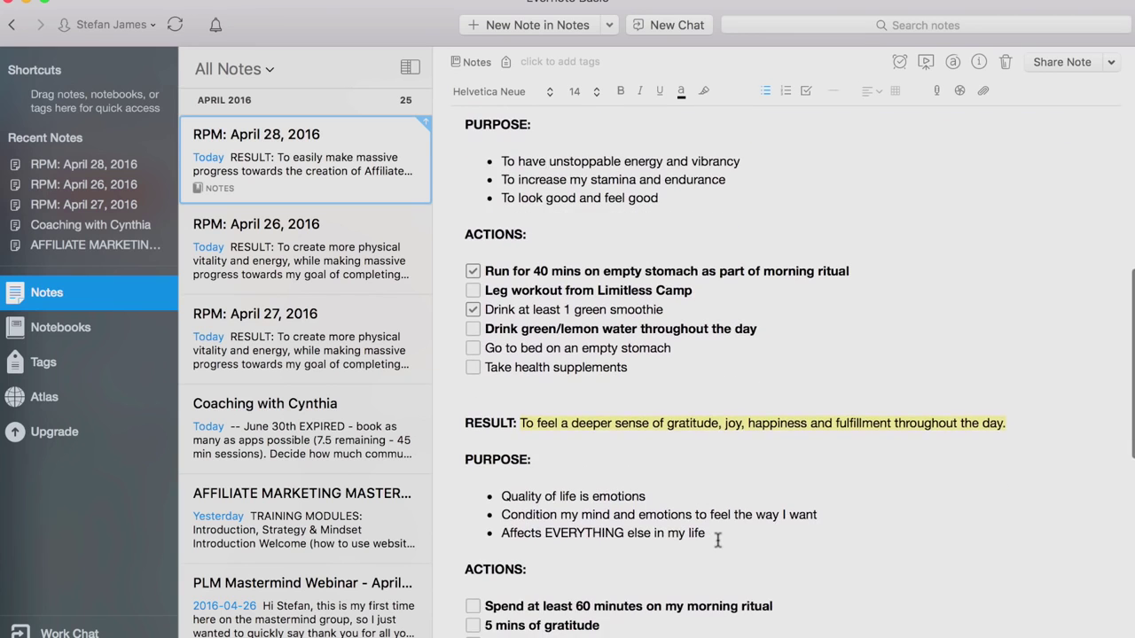
scroll(790, 513, "down", 2)
scroll(789, 513, "down", 2)
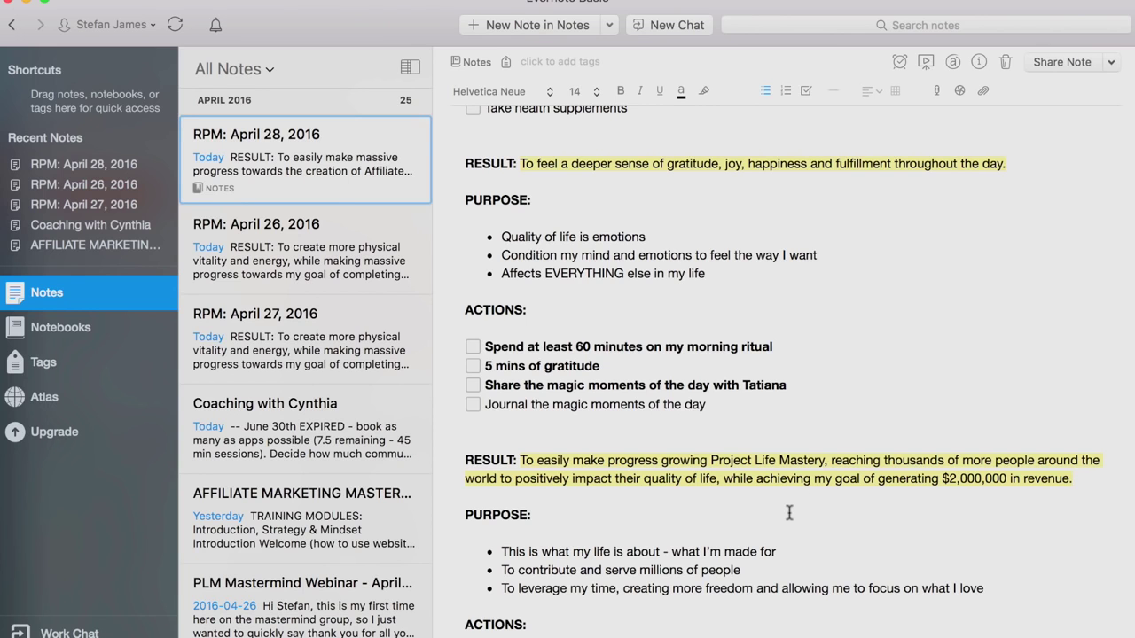
scroll(790, 513, "up", 8)
scroll(739, 168, "up", 5)
scroll(690, 250, "down", 2)
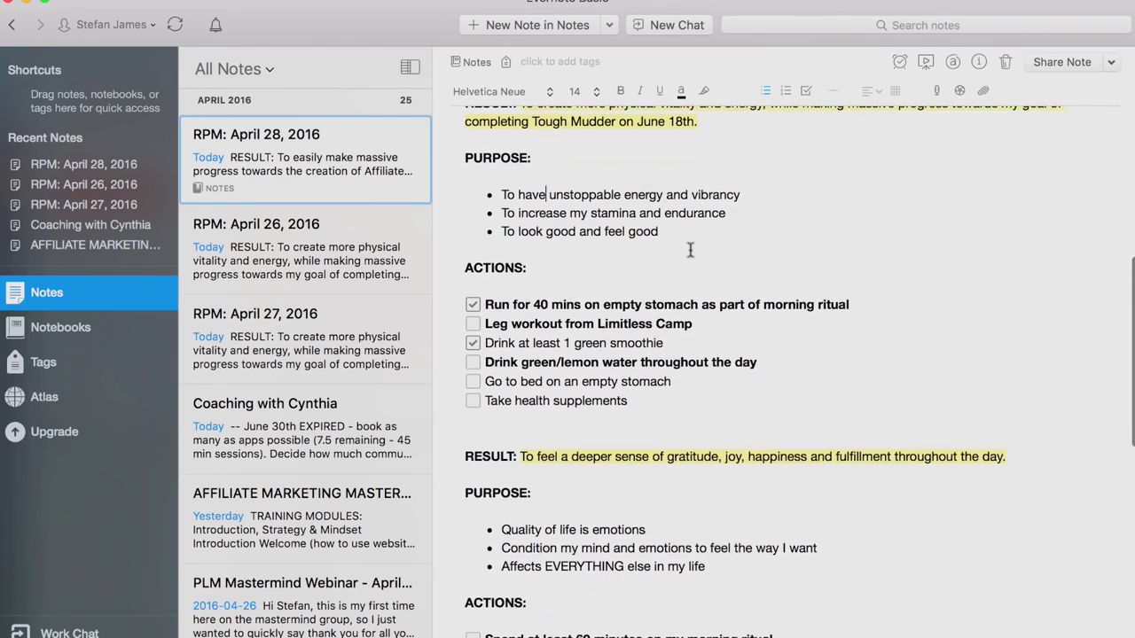
scroll(633, 151, "up", 1)
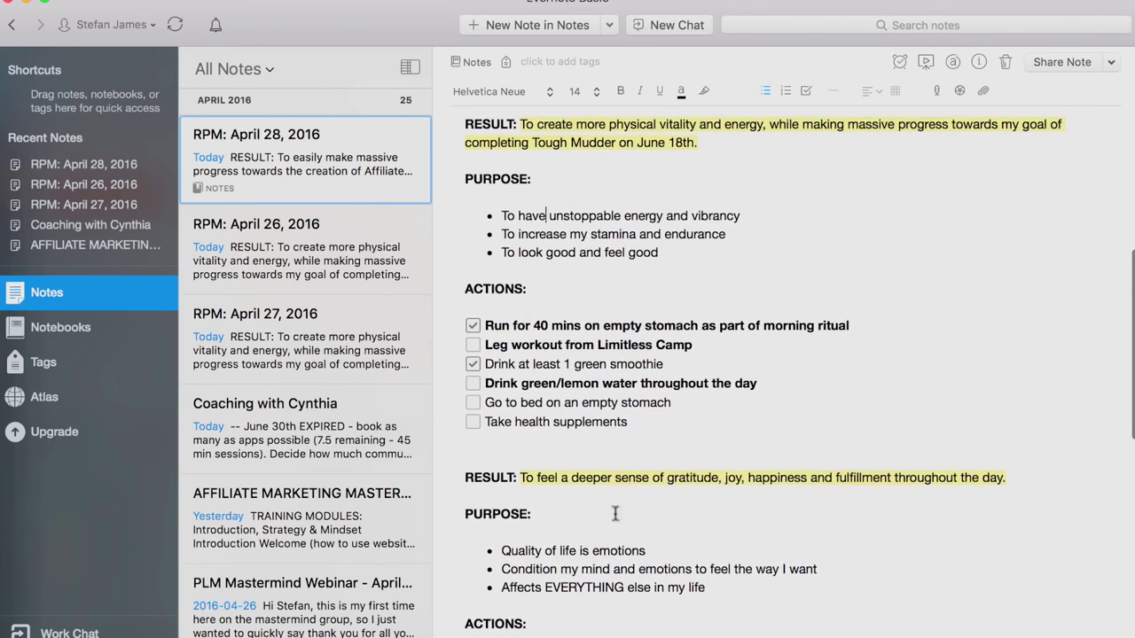
scroll(768, 611, "down", 6)
scroll(853, 530, "down", 3)
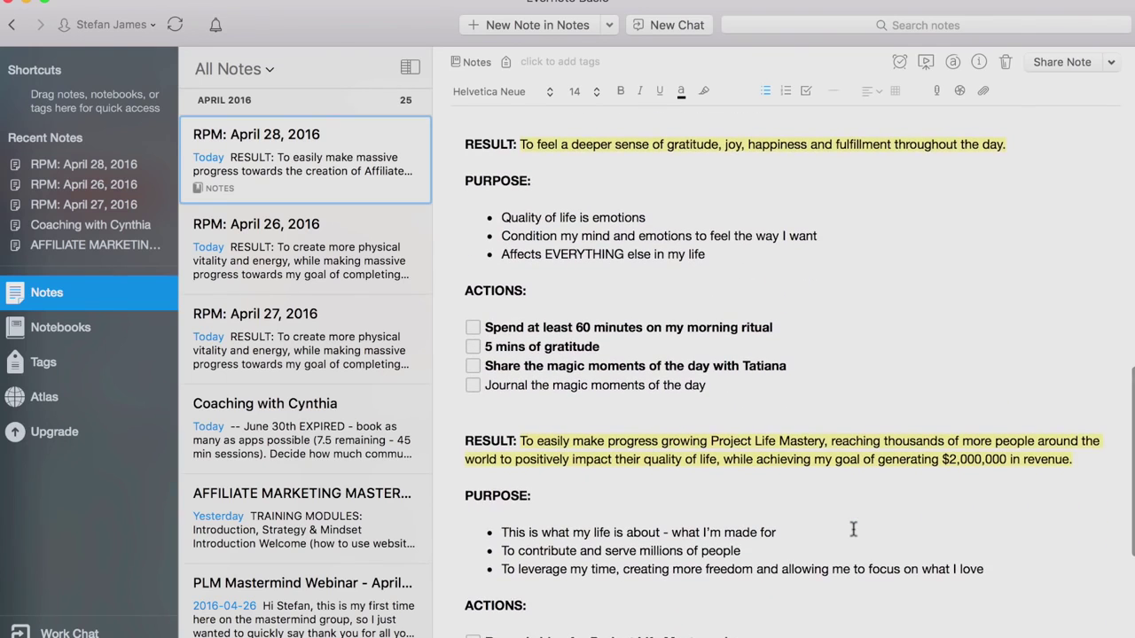
scroll(853, 529, "up", 20)
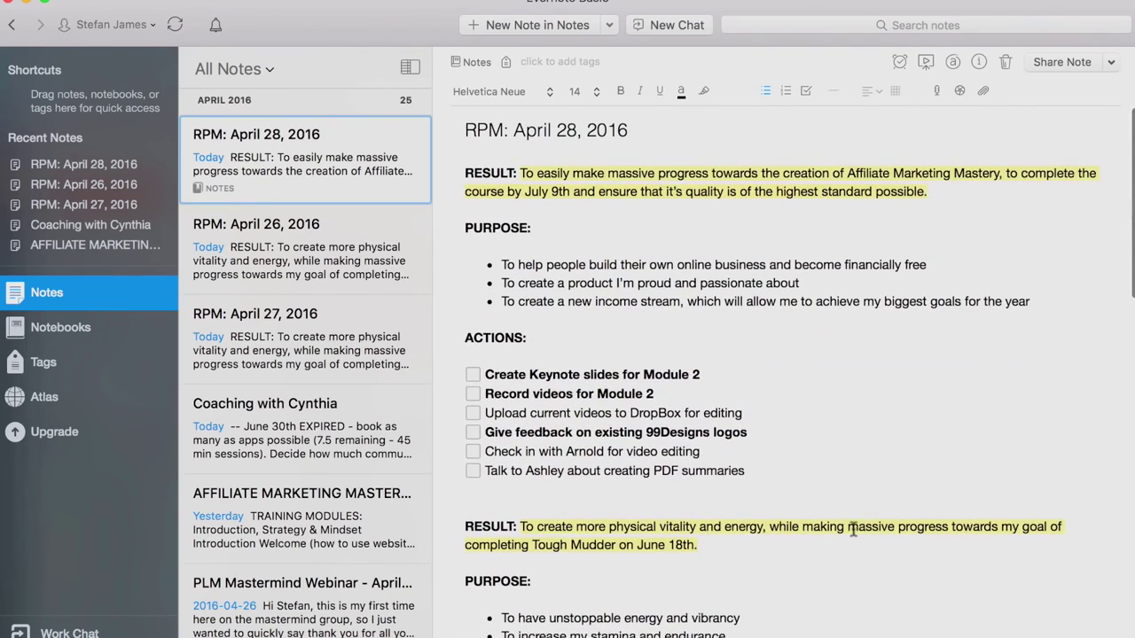
scroll(781, 569, "down", 12)
scroll(780, 569, "down", 8)
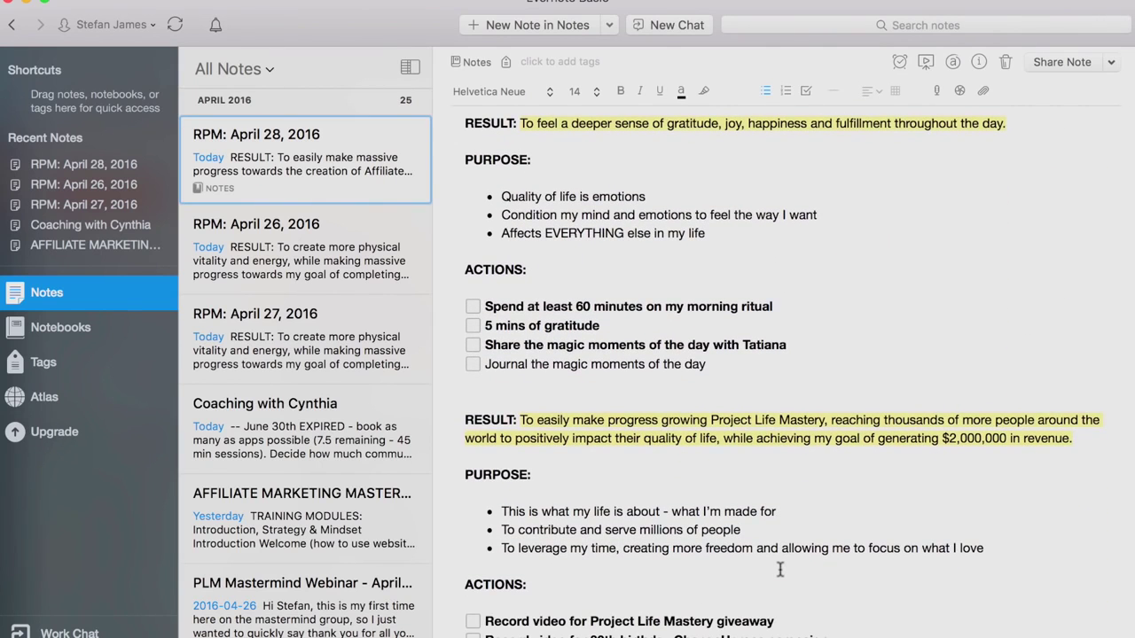
scroll(786, 523, "up", 1)
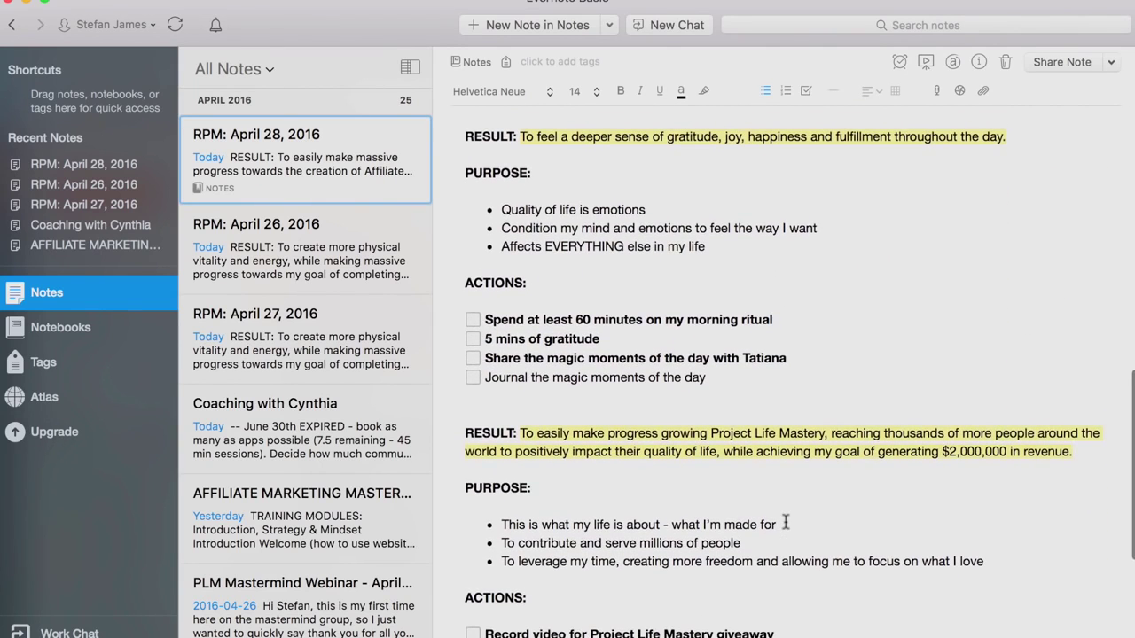
scroll(785, 505, "down", 1)
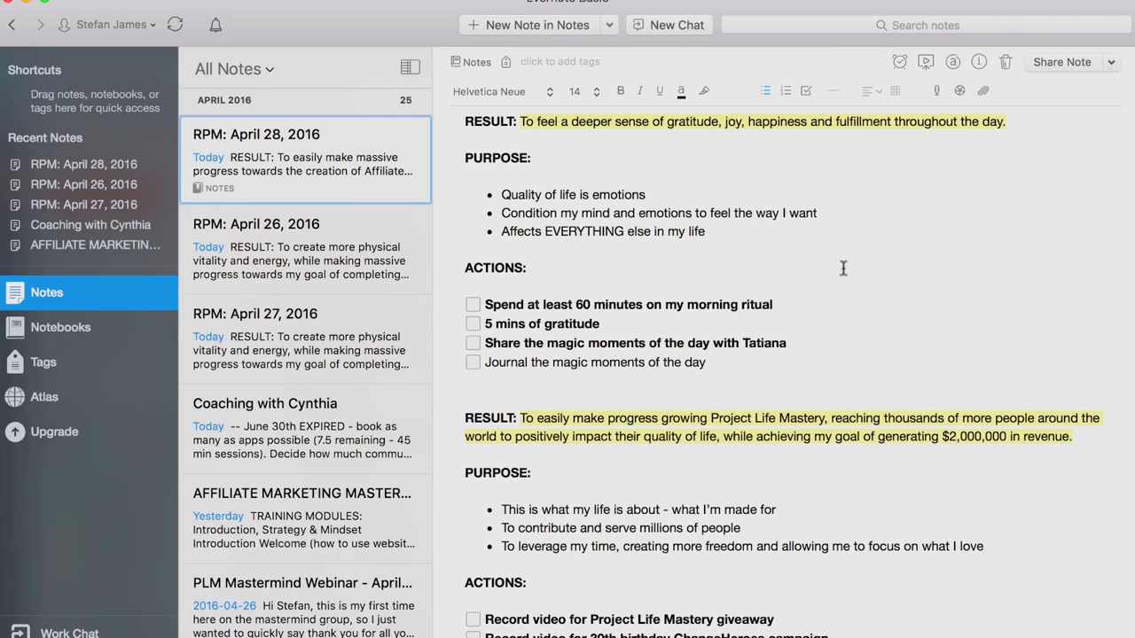
Step: Tick the 'Spend at least 60 minutes on my morning ritual' and '5 mins of gratitude' checkboxes
scroll(843, 268, "down", 2)
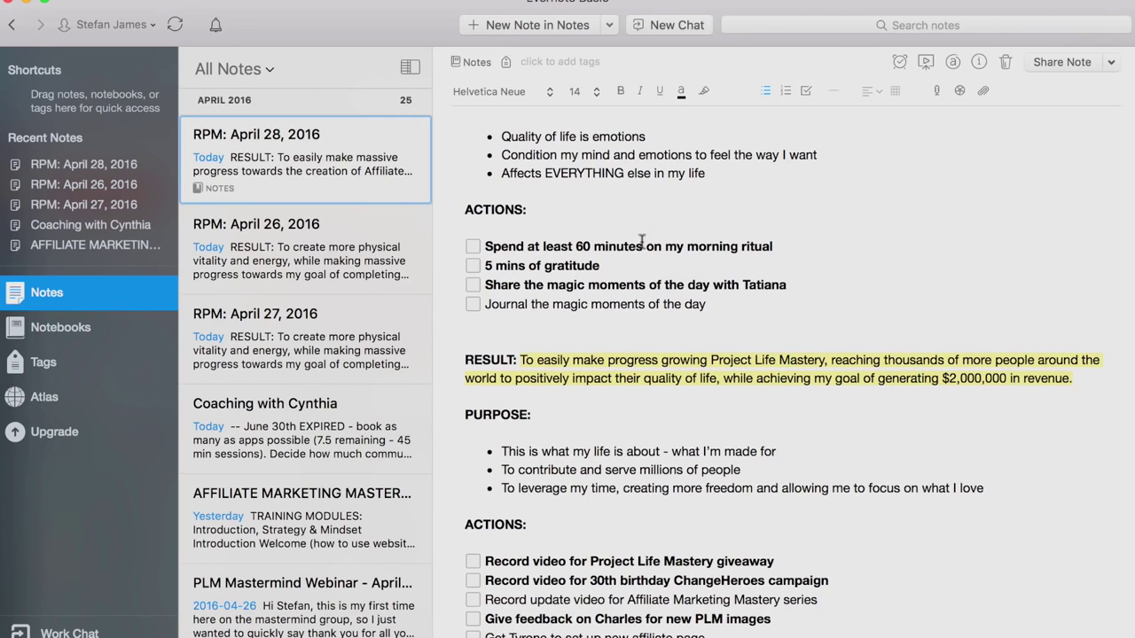
left_click(472, 246)
left_click(474, 265)
scroll(687, 270, "down", 1)
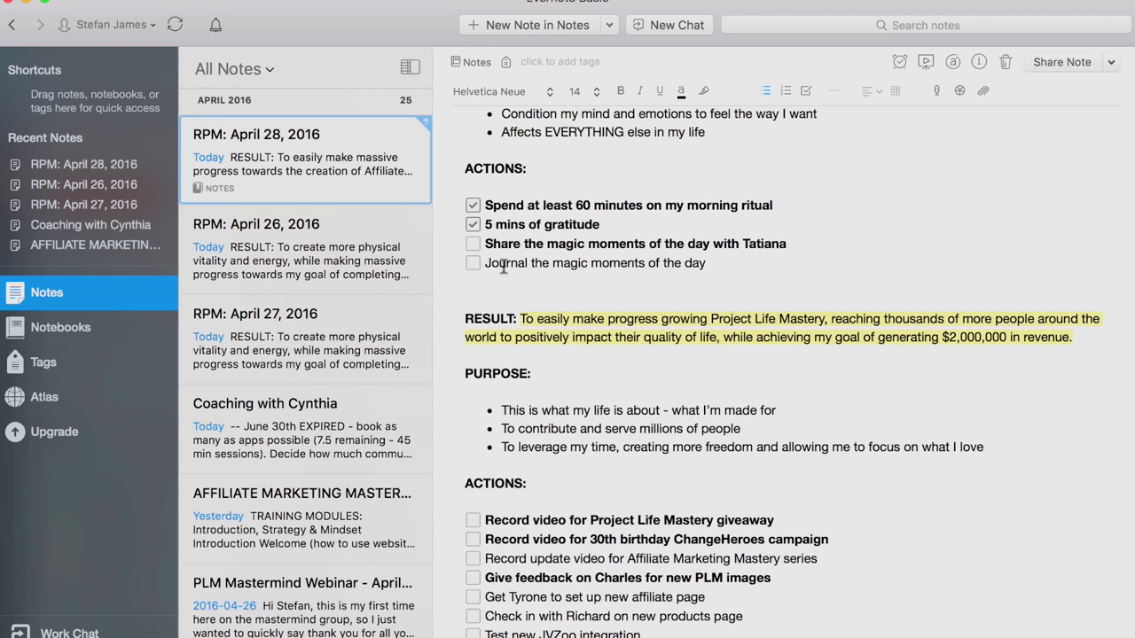
scroll(661, 240, "up", 1)
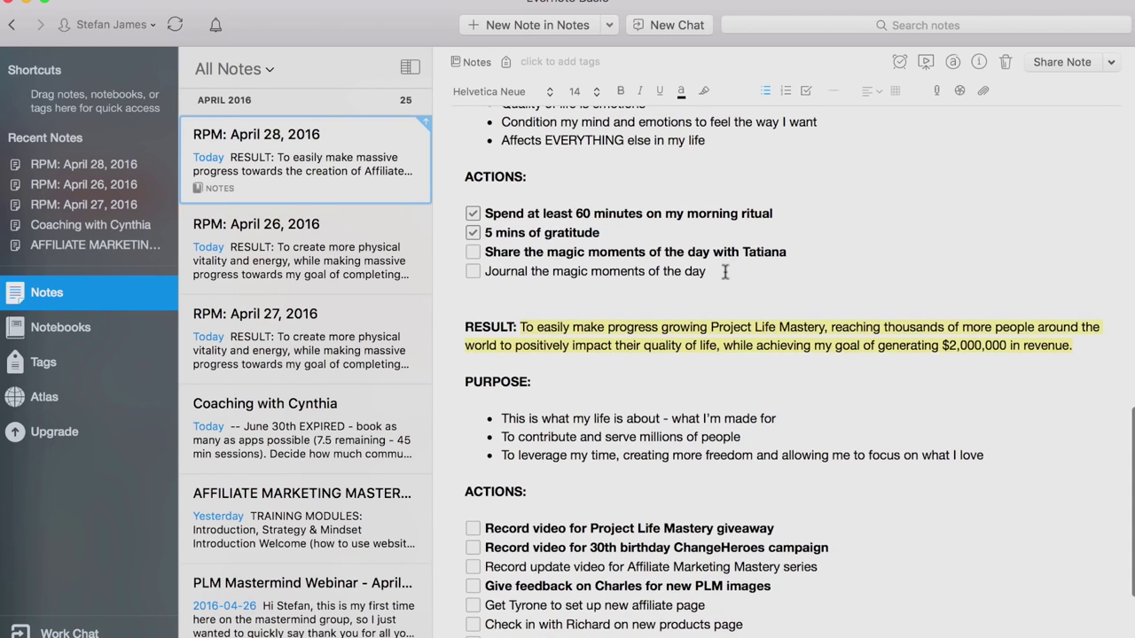
scroll(735, 368, "down", 5)
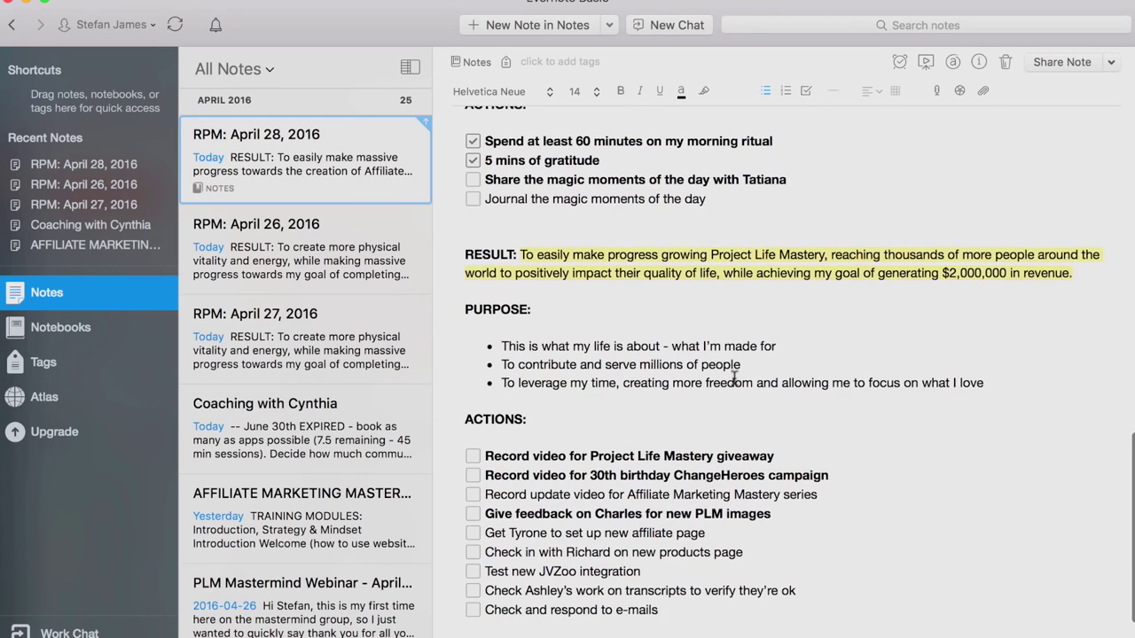
scroll(770, 424, "down", 2)
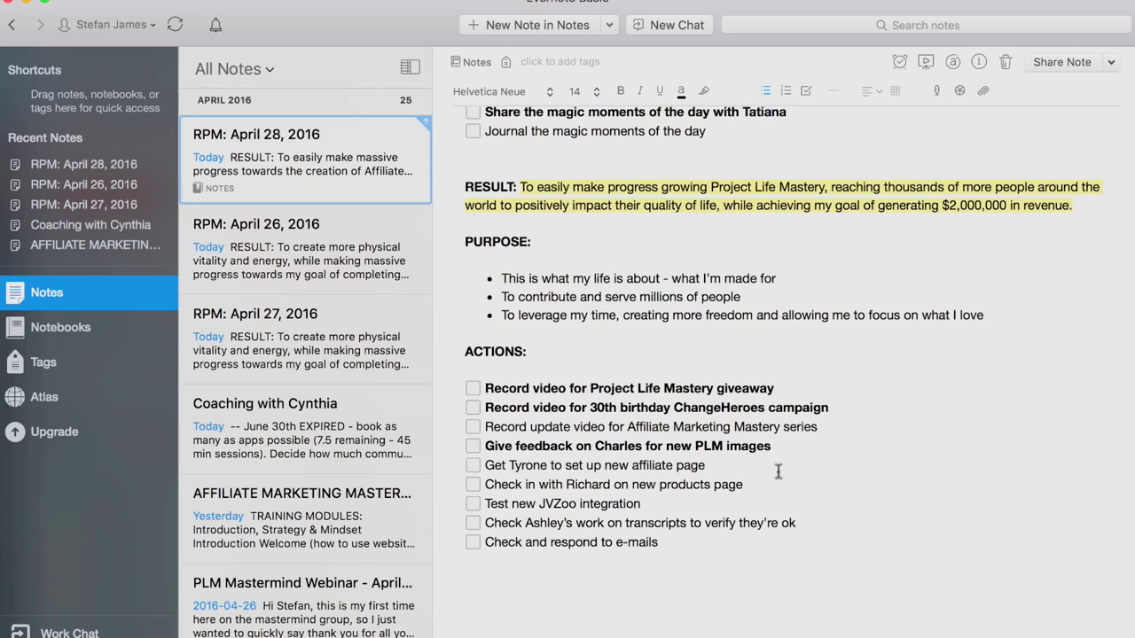
scroll(802, 499, "down", 1)
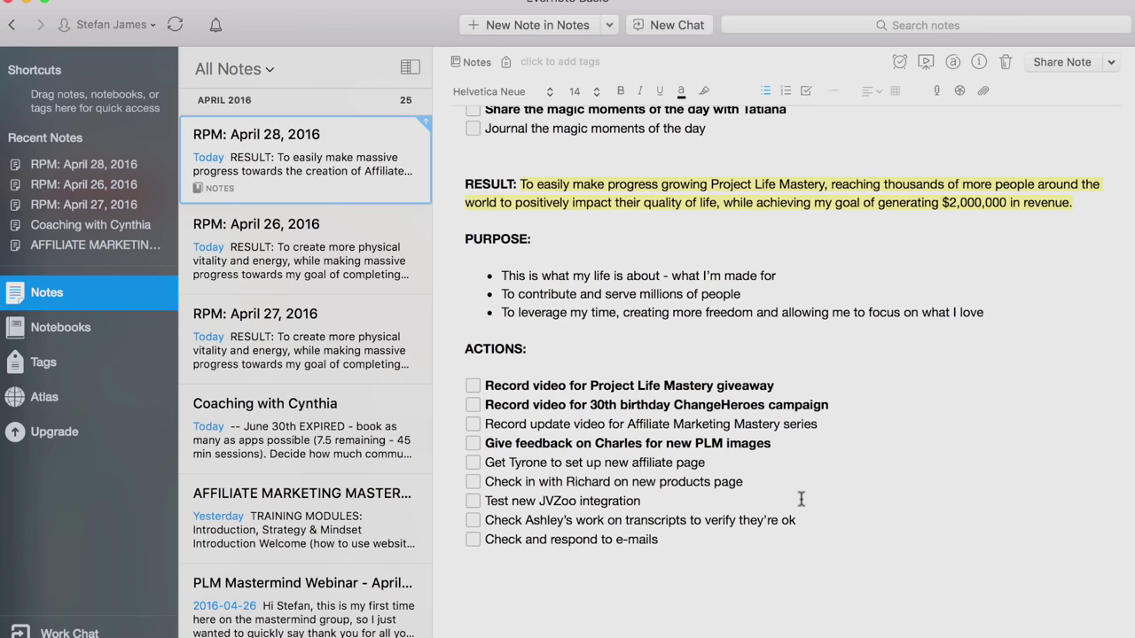
Step: Scroll back up to the 'RPM: April 28, 2016' title and first RESULT section
scroll(802, 500, "down", 1)
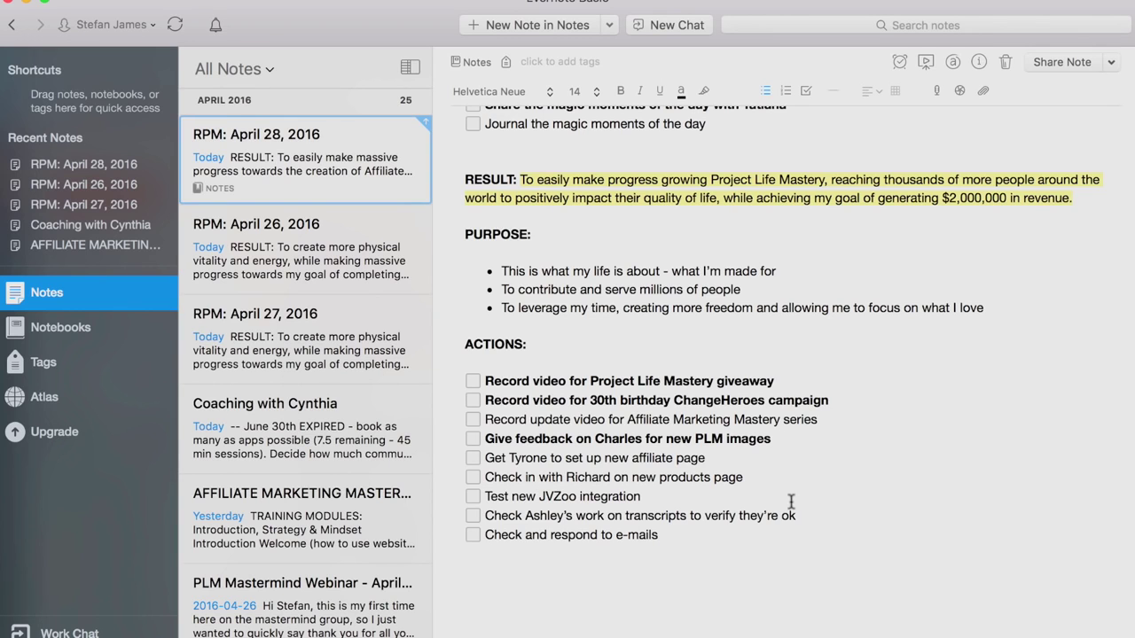
scroll(744, 502, "up", 3)
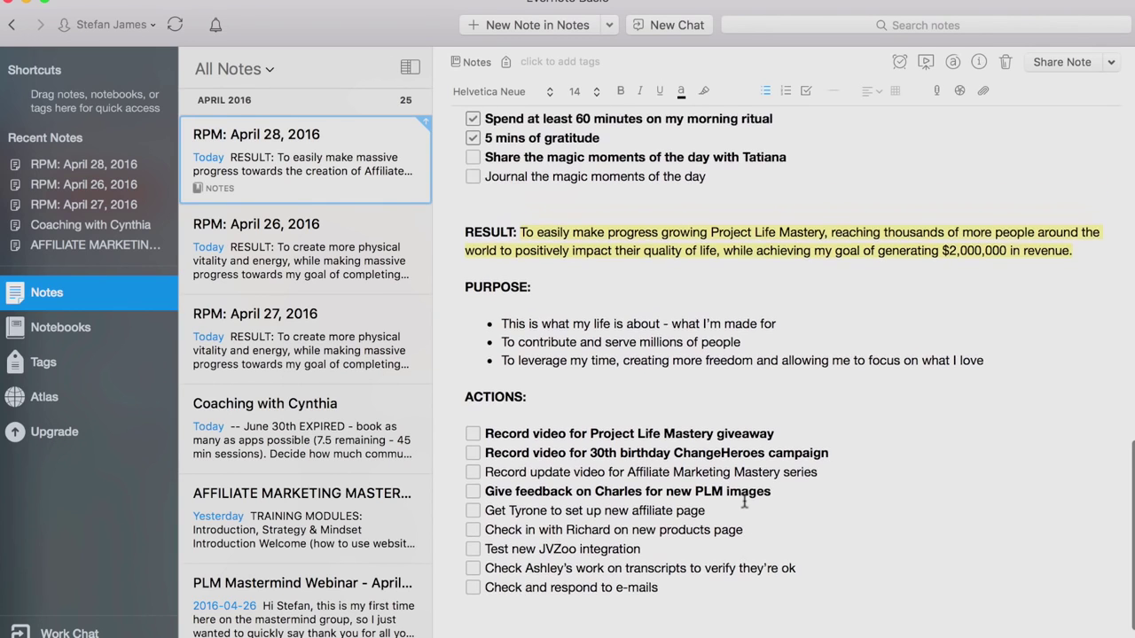
scroll(727, 503, "down", 2)
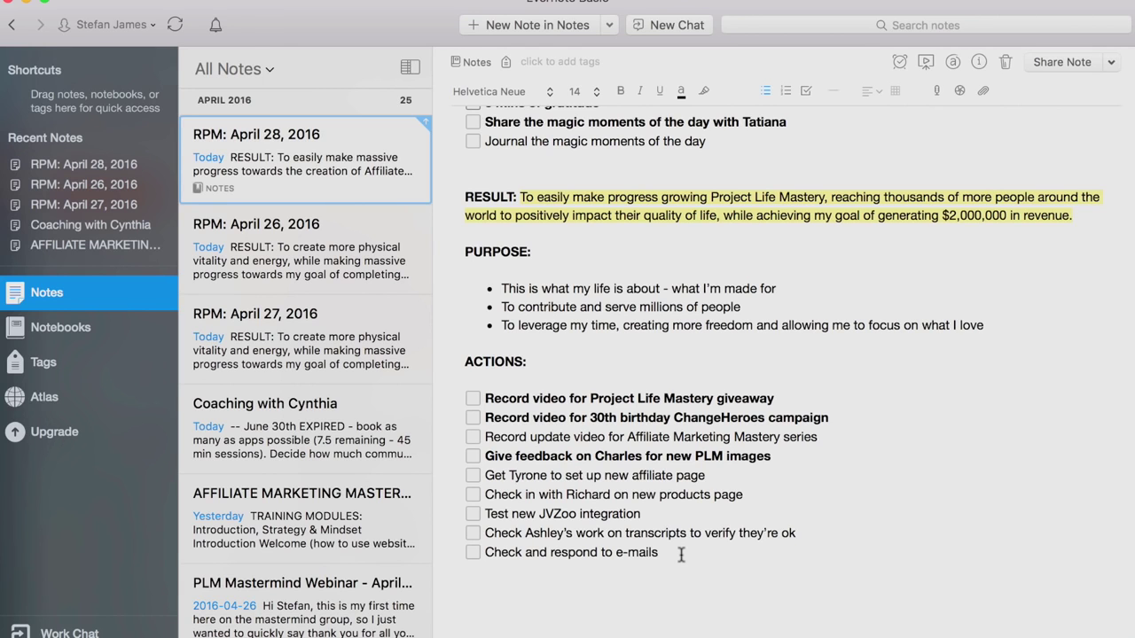
scroll(681, 555, "up", 15)
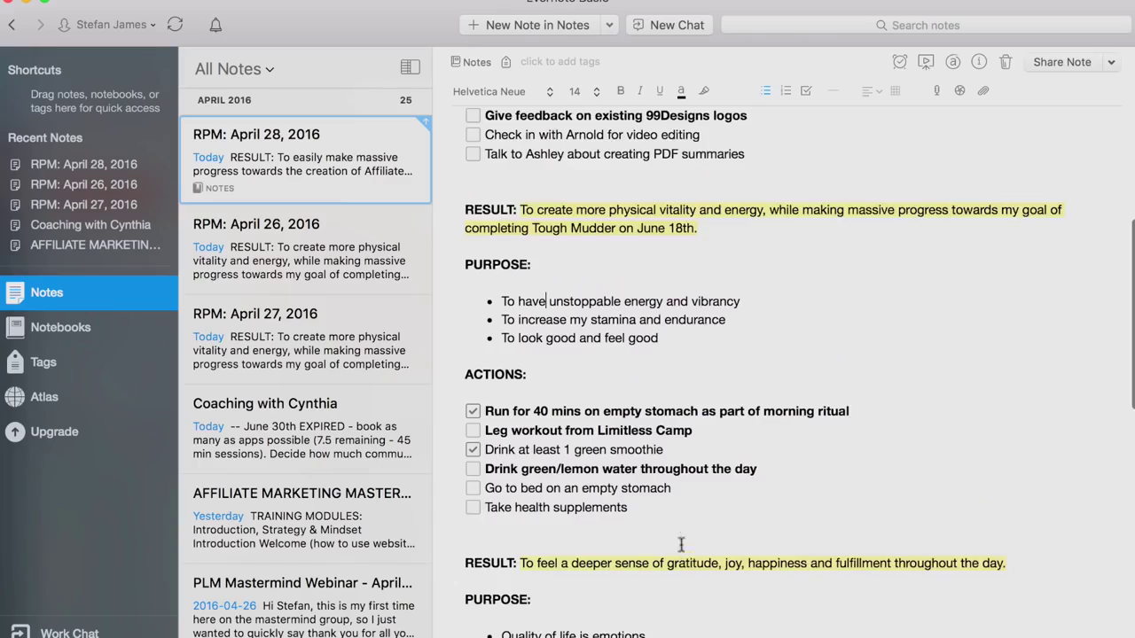
scroll(713, 577, "down", 15)
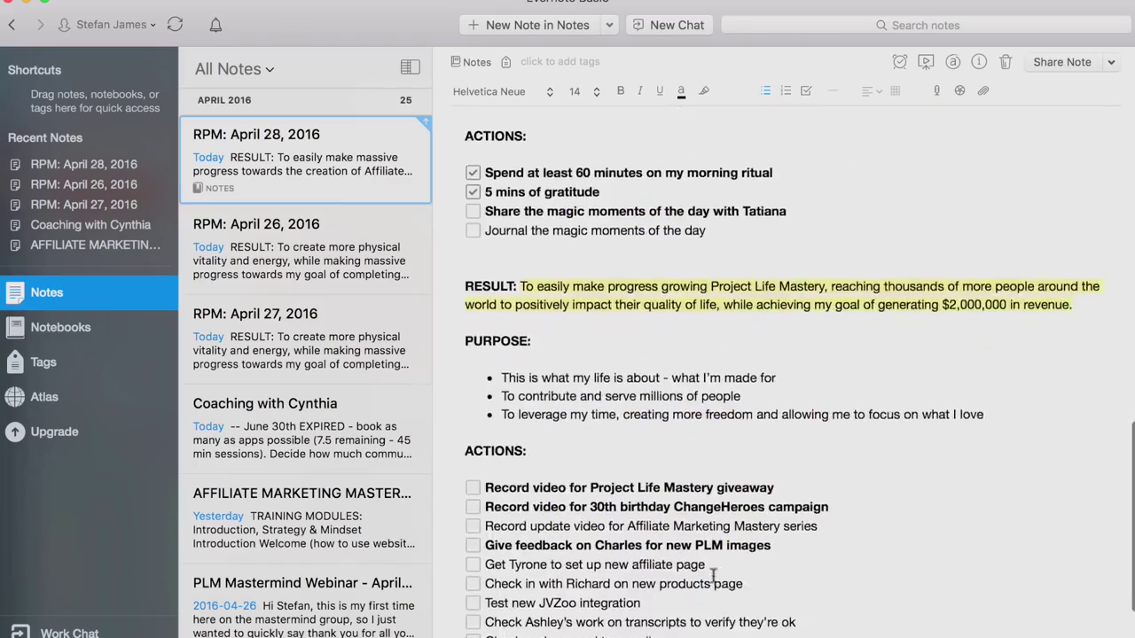
scroll(713, 578, "up", 12)
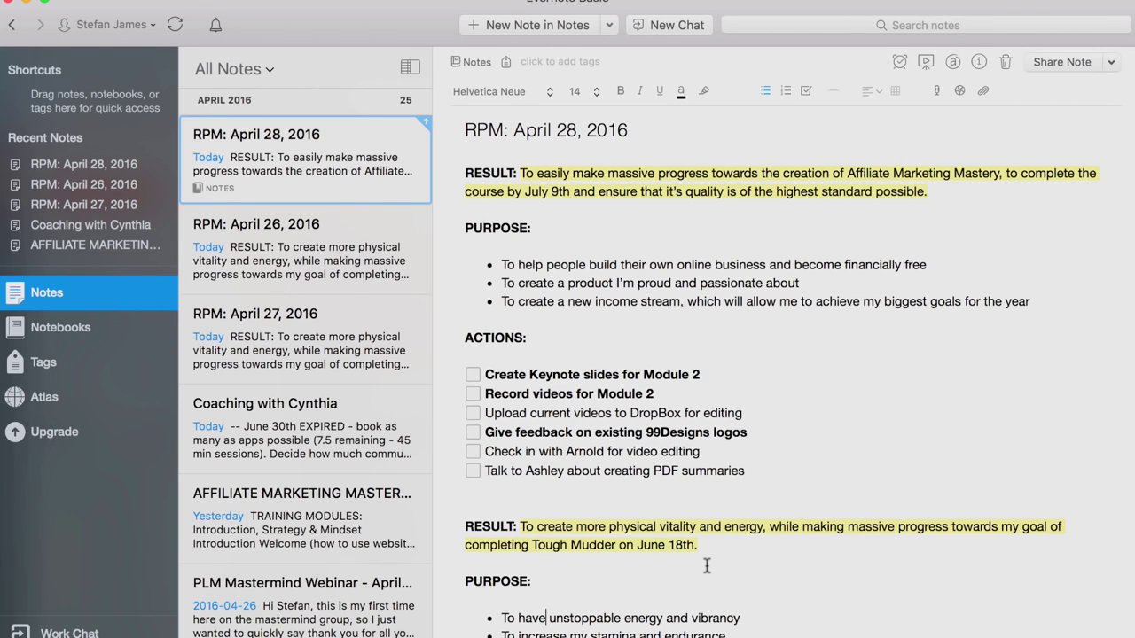
scroll(707, 566, "down", 2)
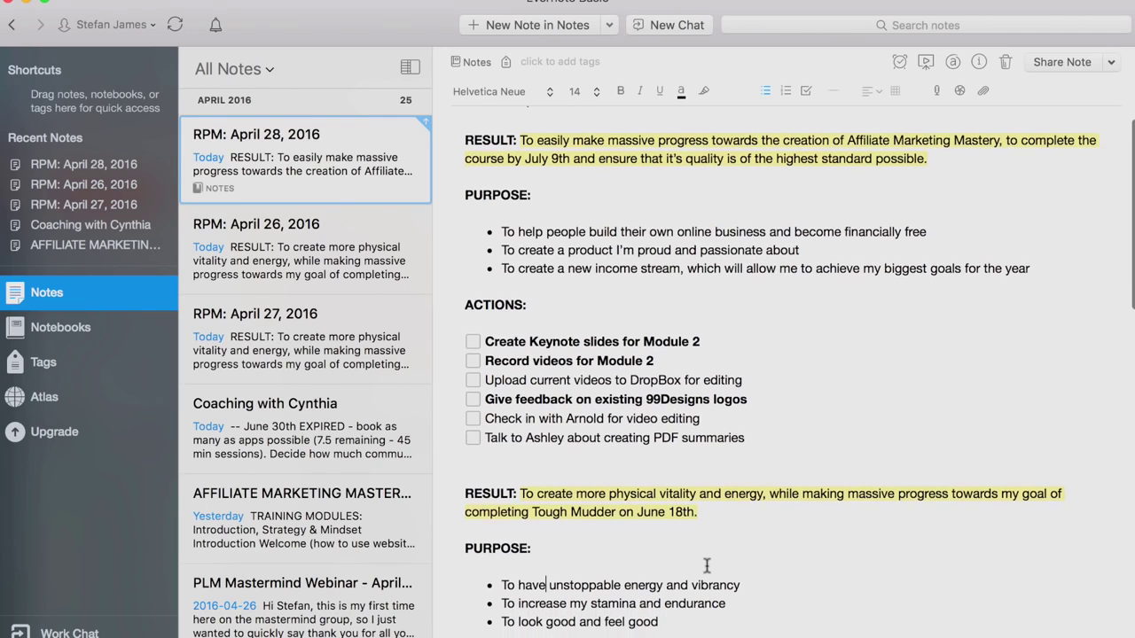
scroll(707, 566, "up", 2)
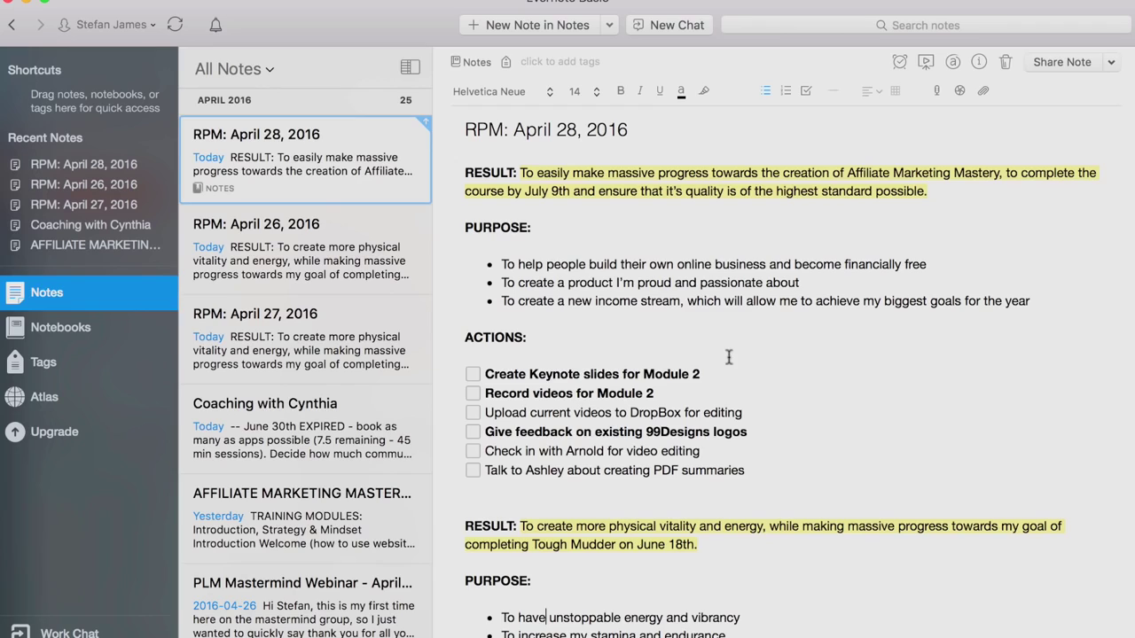
scroll(620, 532, "down", 10)
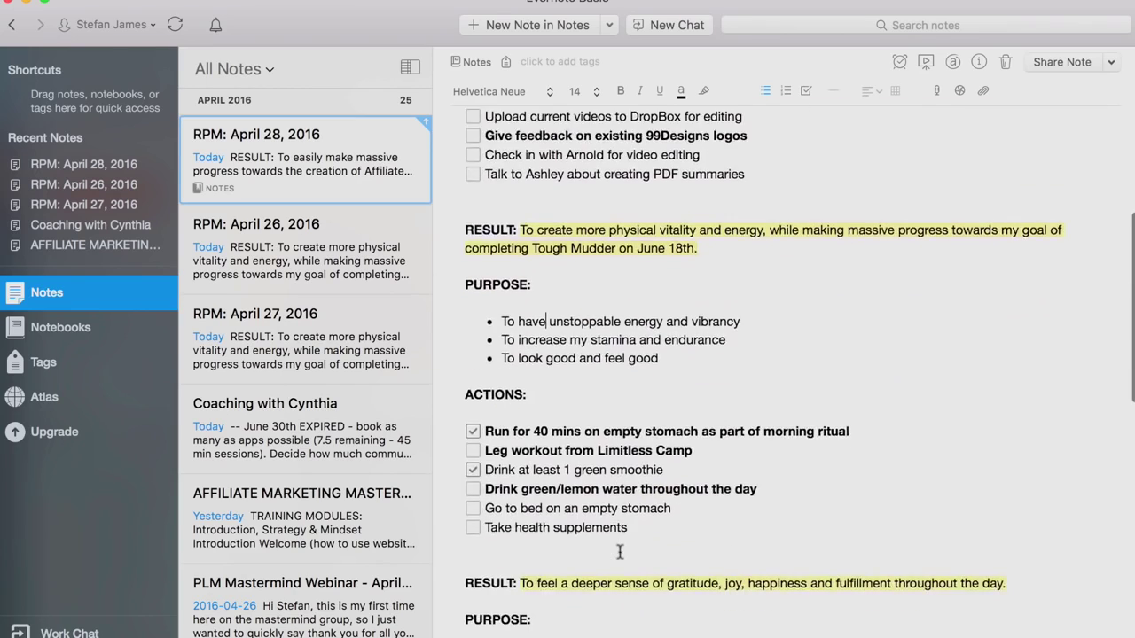
scroll(620, 553, "down", 6)
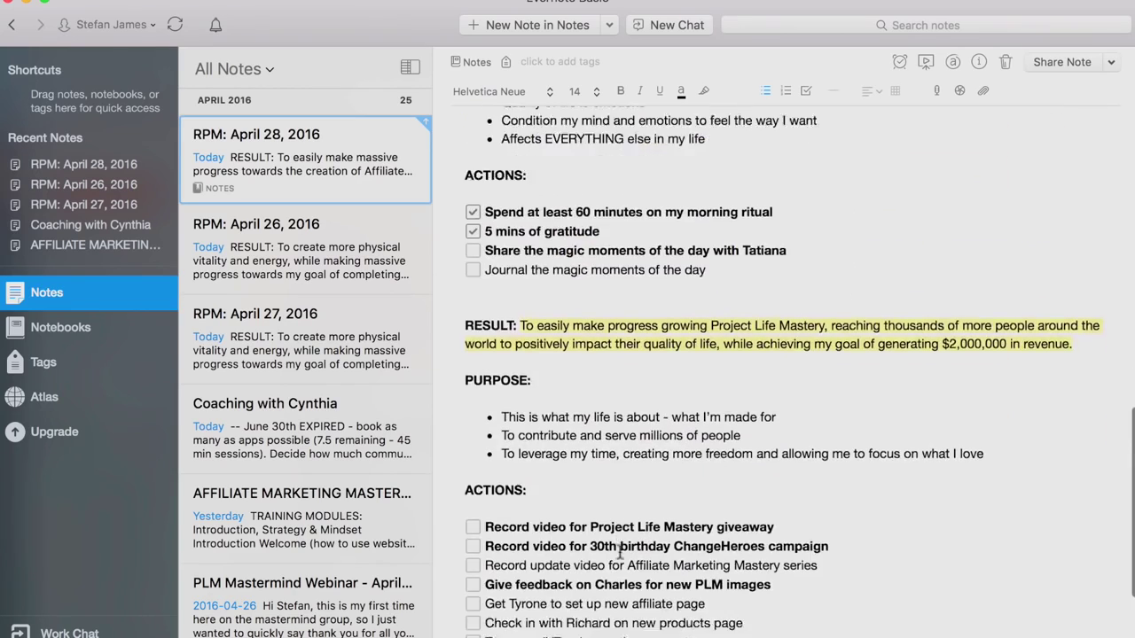
scroll(719, 393, "up", 4)
scroll(719, 392, "up", 12)
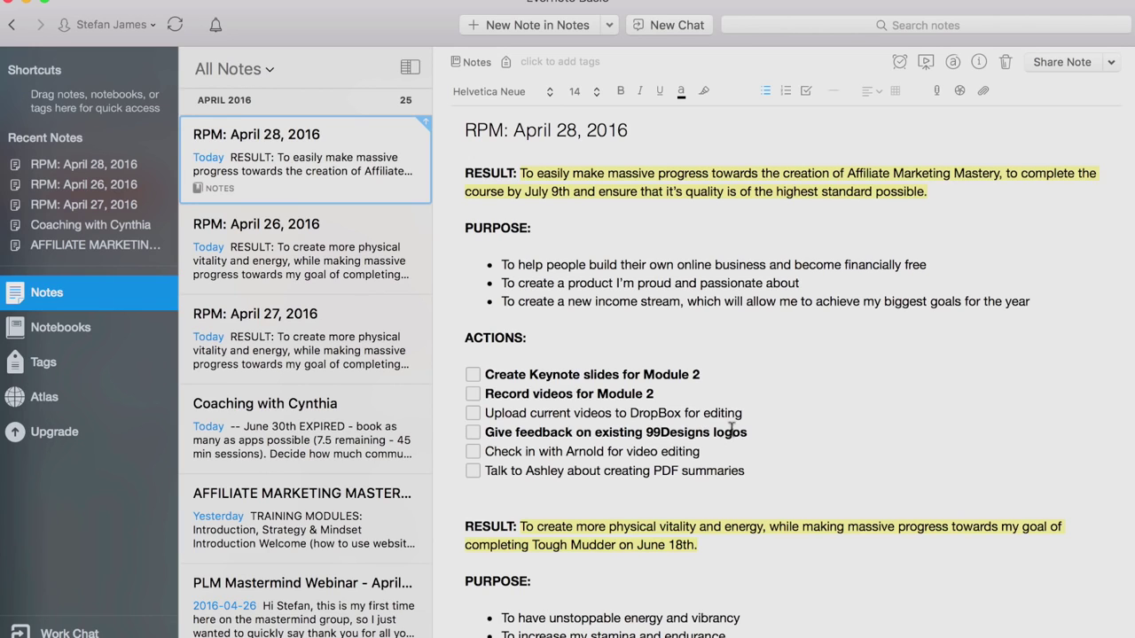
scroll(762, 605, "down", 4)
scroll(762, 605, "down", 10)
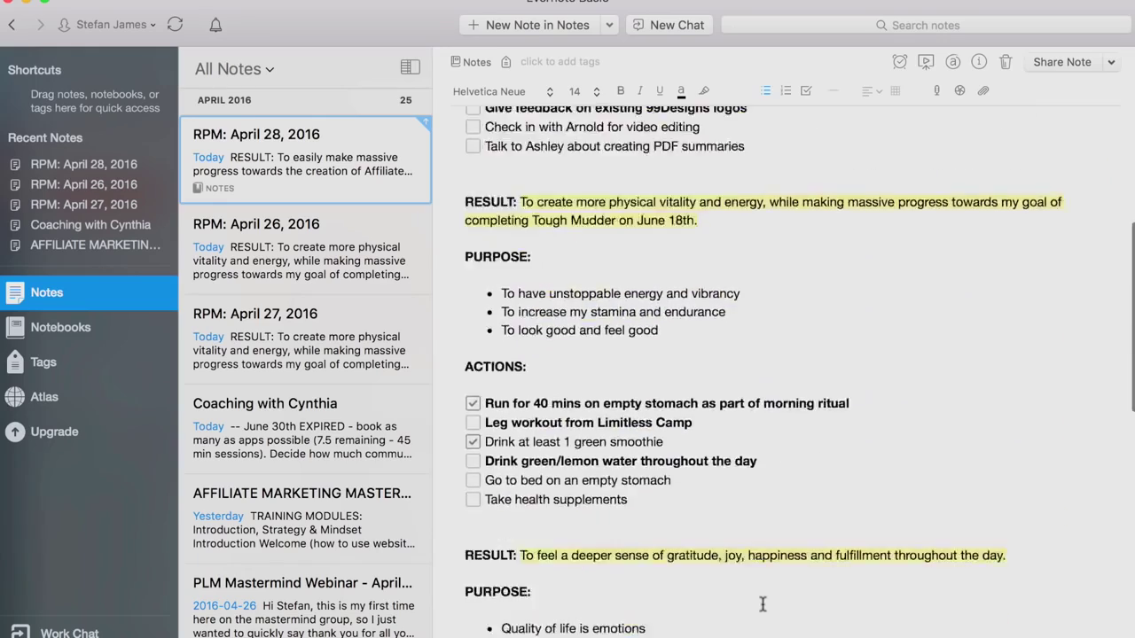
scroll(762, 605, "up", 9)
scroll(763, 604, "up", 6)
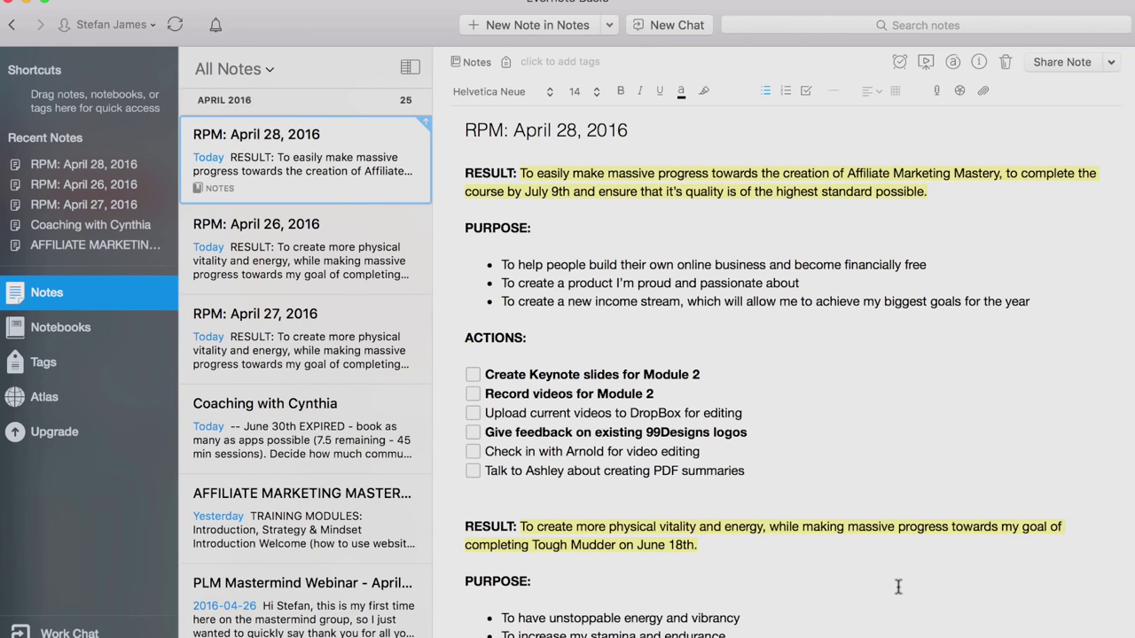
scroll(899, 587, "down", 5)
scroll(898, 587, "up", 5)
scroll(803, 315, "down", 2)
scroll(803, 315, "up", 2)
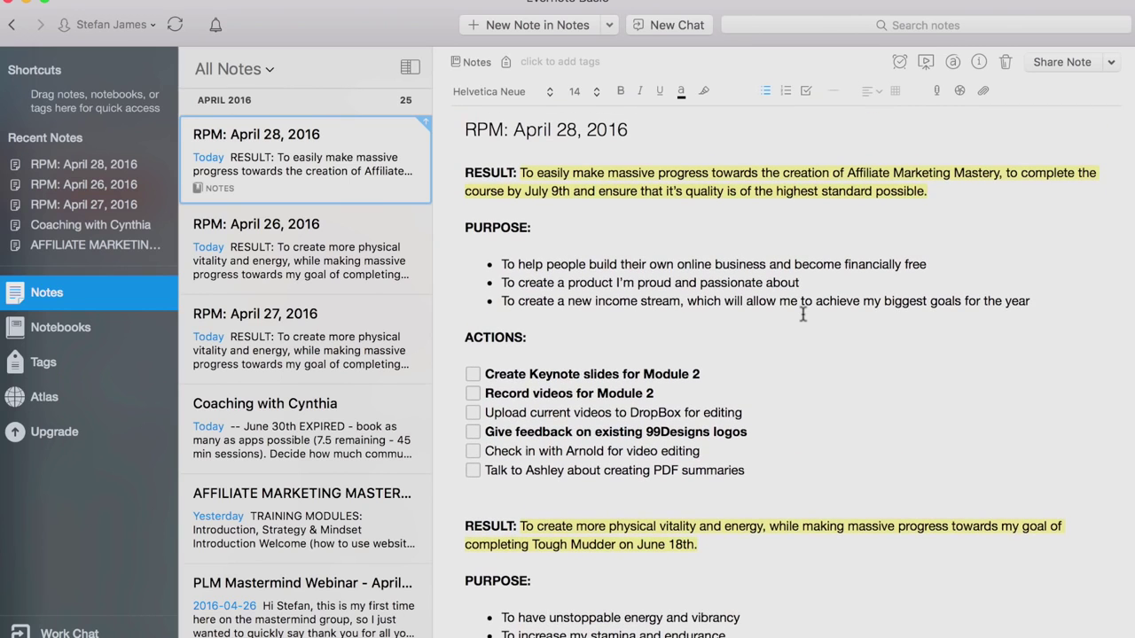